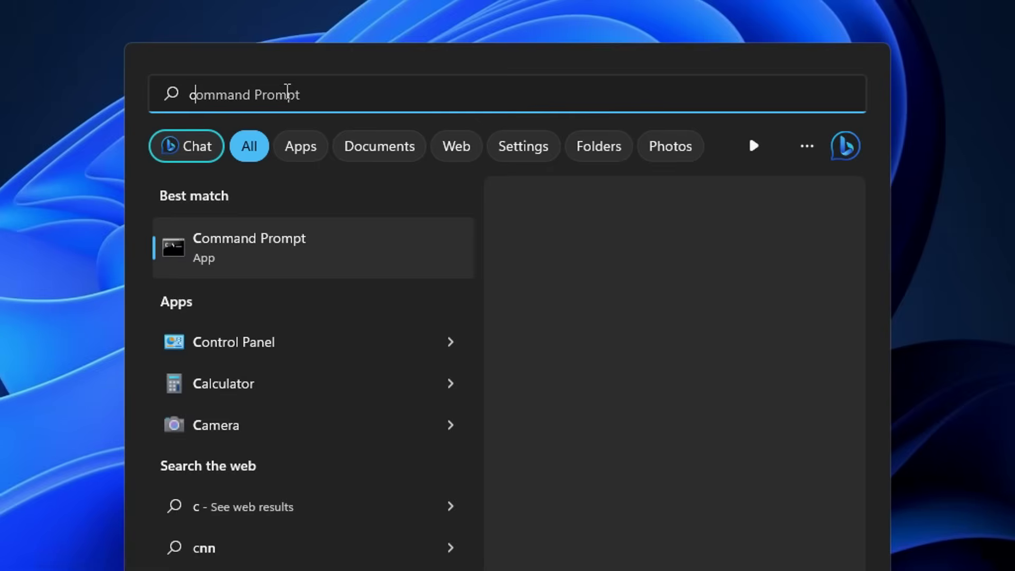
Step: Create a system restore point named 'Codelife Optimization'
type("reate")
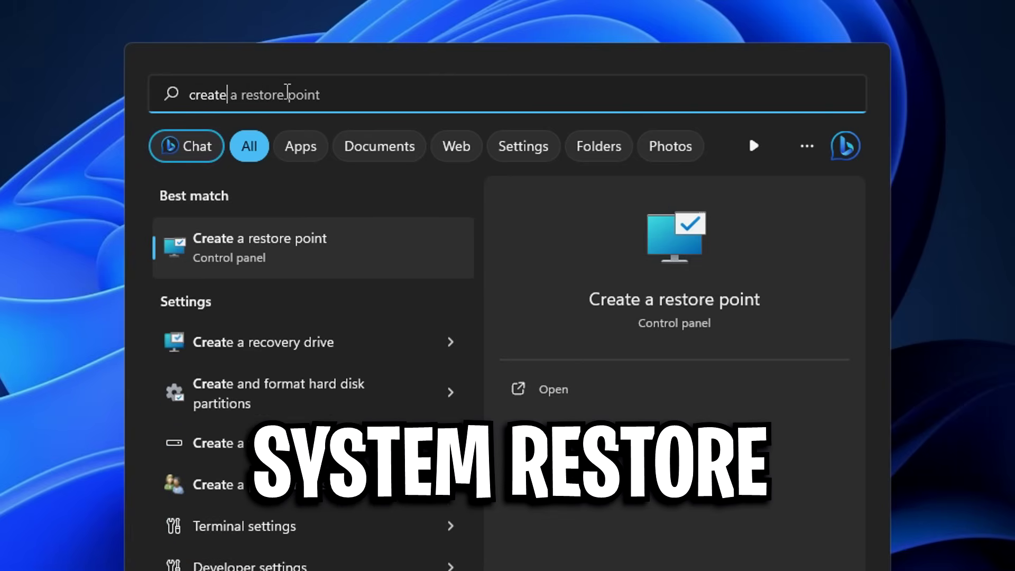
type(" a rest")
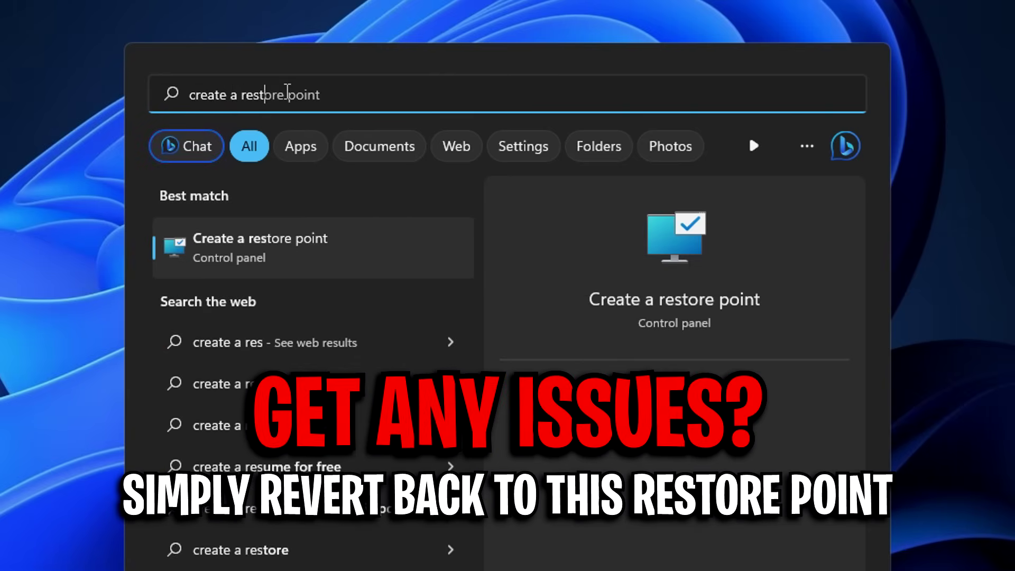
left_click(304, 255)
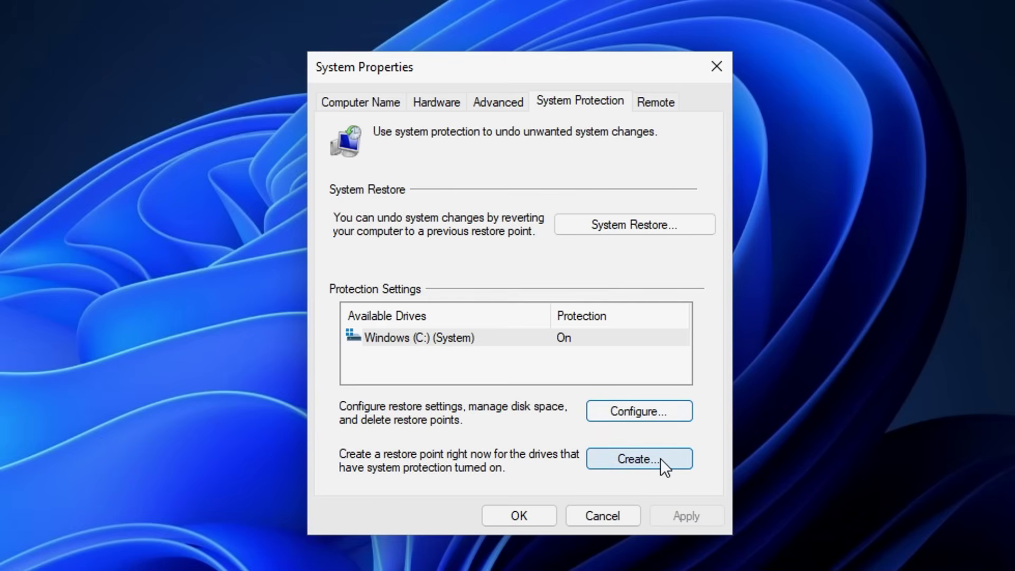
left_click(660, 458)
type("Codelife Optimization")
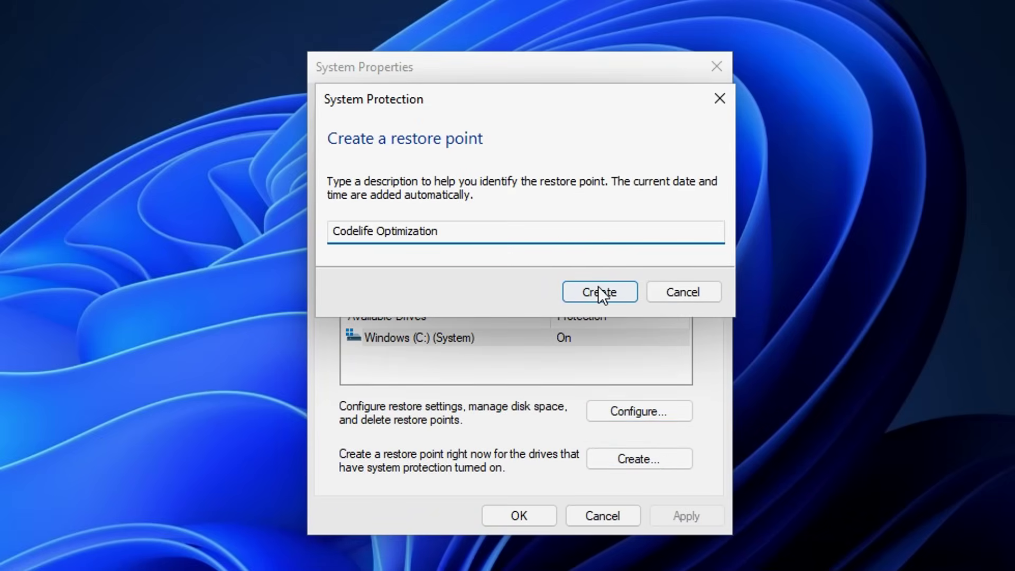
left_click(599, 291)
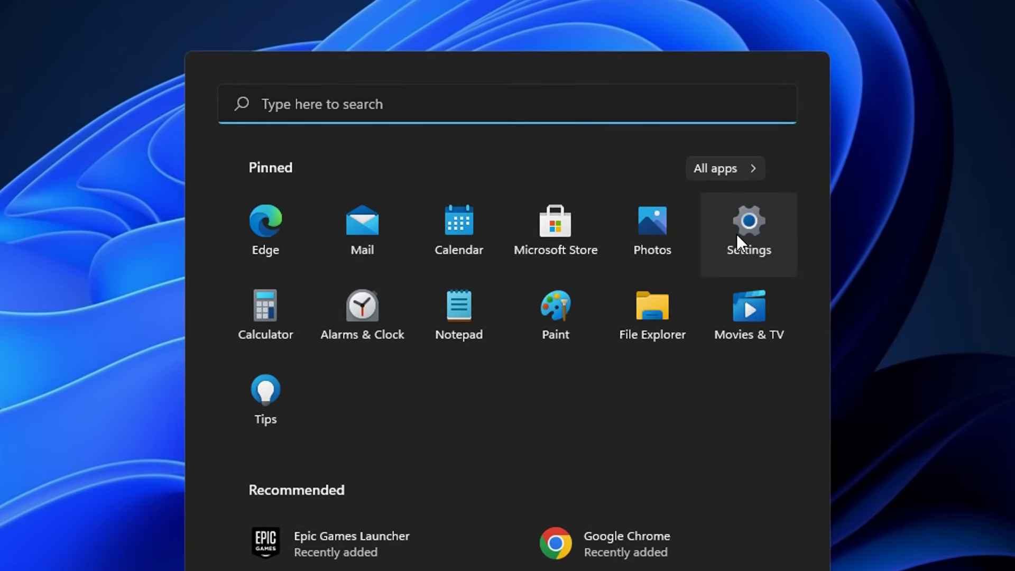
Step: Uncheck the device setup suggestions and Windows tips and suggestions options under Notifications
left_click(745, 233)
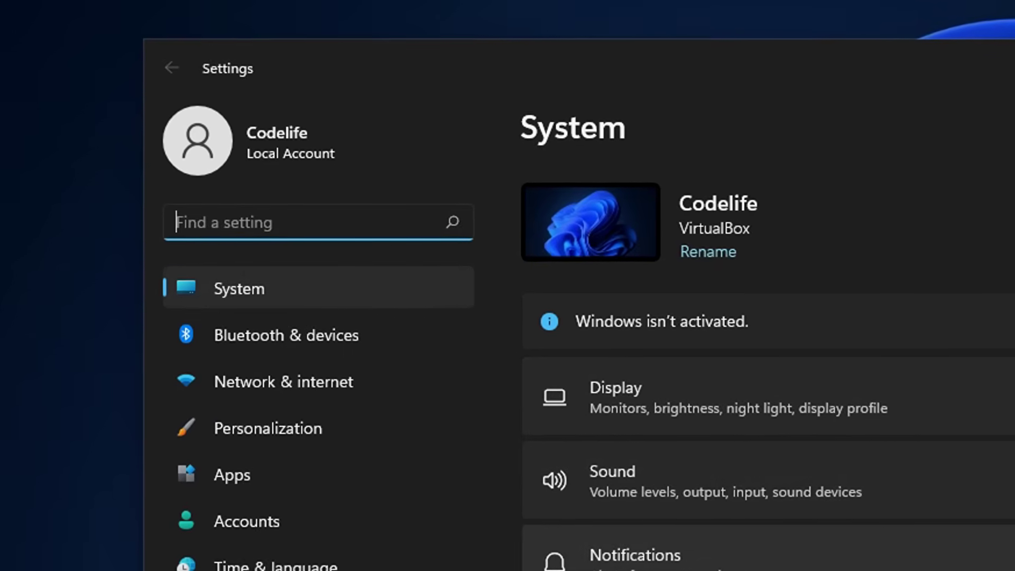
left_click(624, 288)
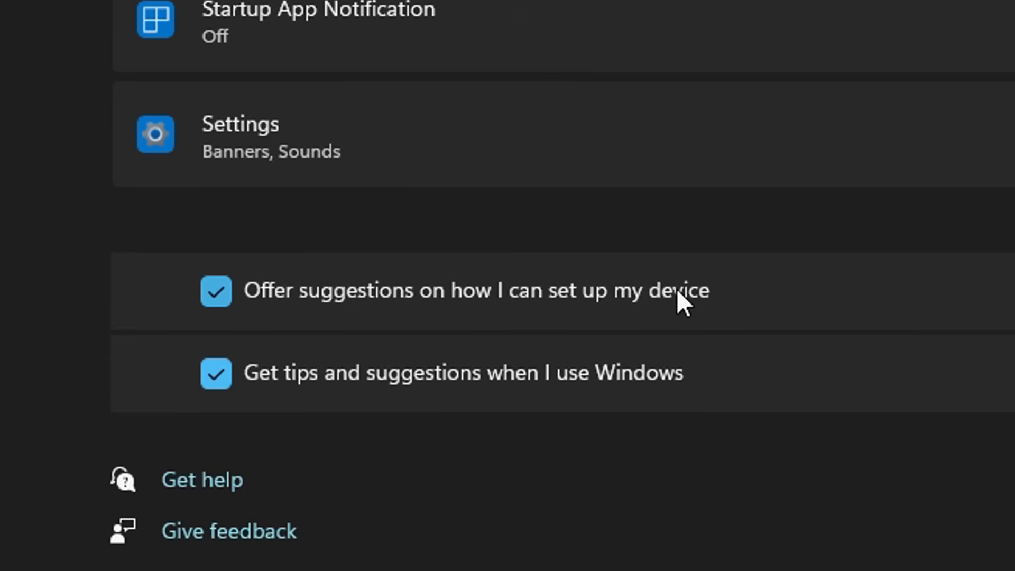
left_click(220, 301)
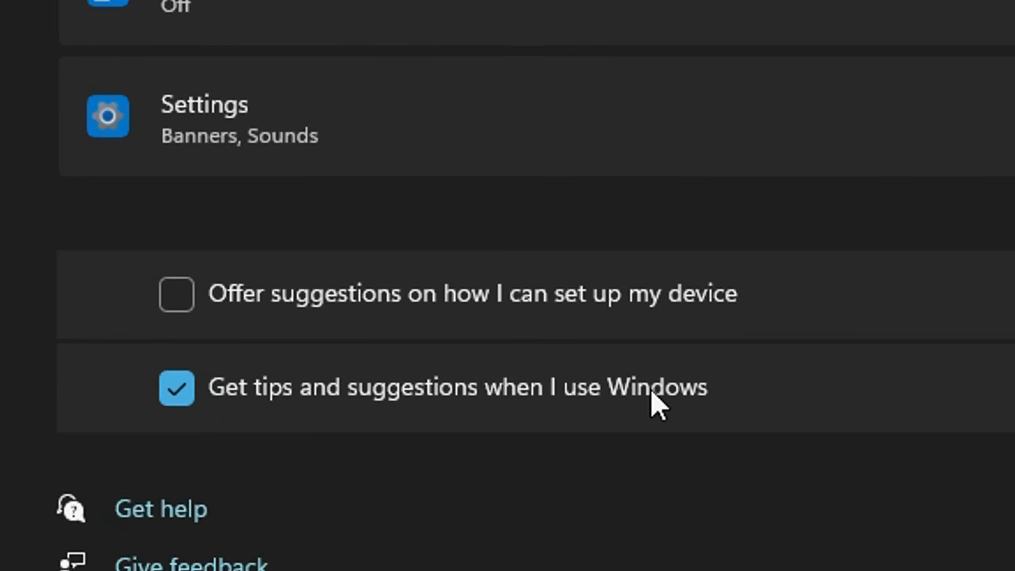
left_click(637, 377)
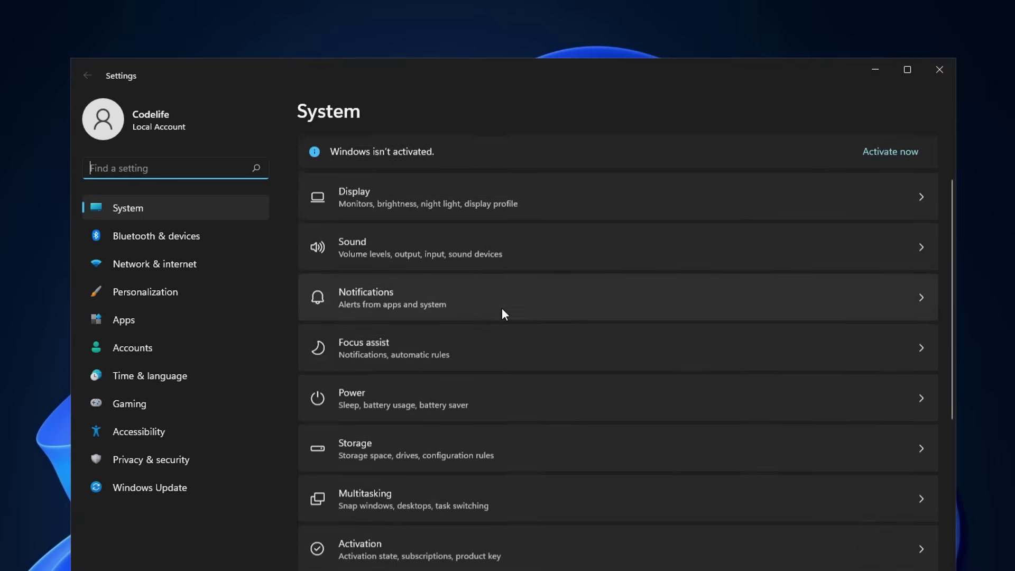
scroll(500, 313, "down", 1)
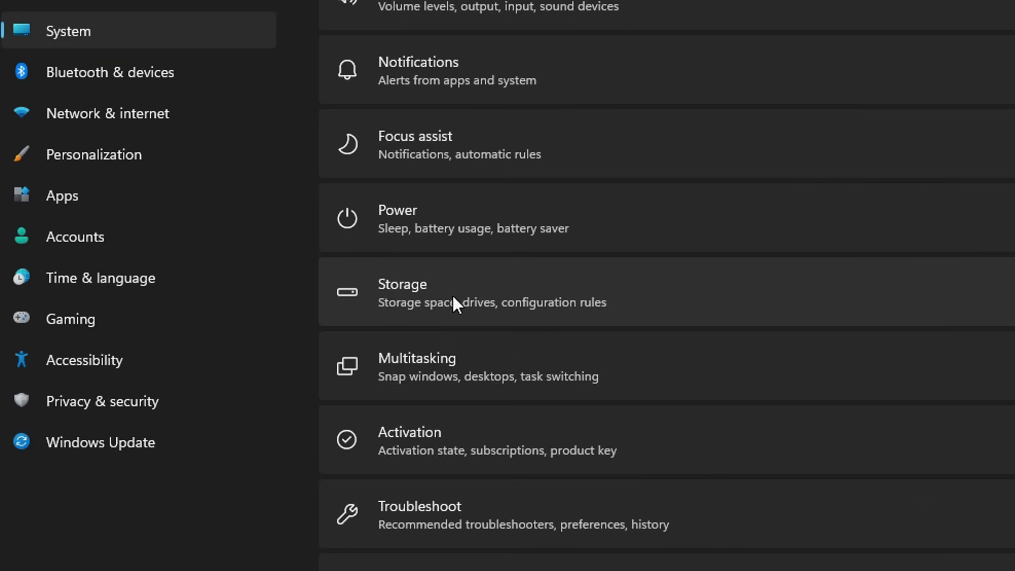
left_click(452, 296)
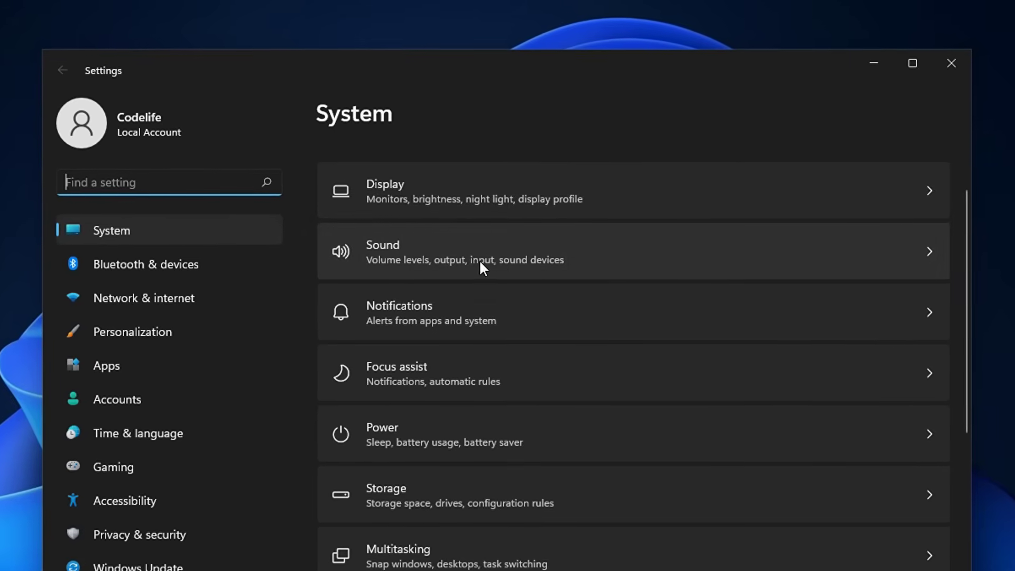
Step: Check Disable all enhancements in the Speakers properties
left_click(509, 255)
scroll(634, 264, "down", 10)
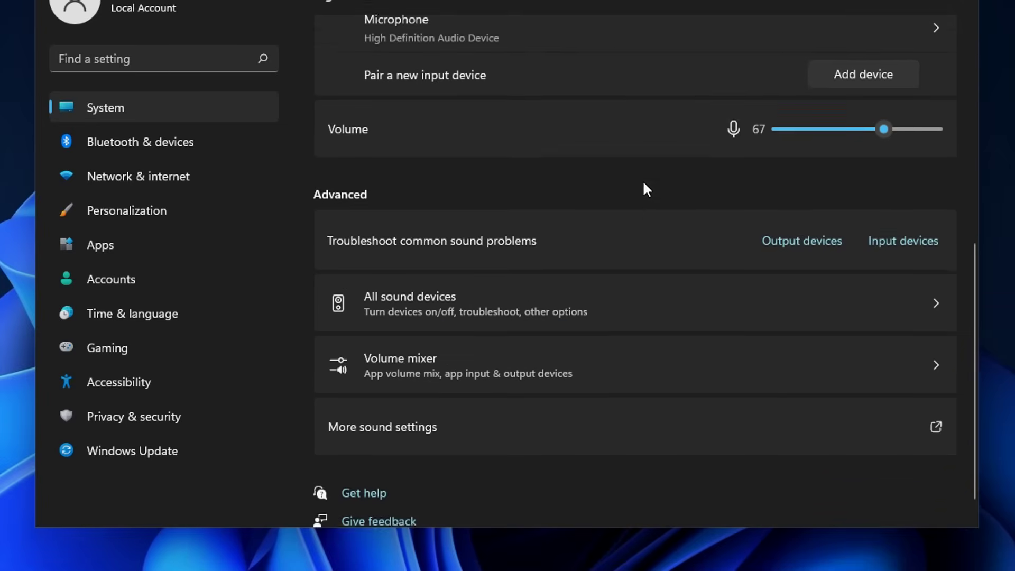
left_click(460, 402)
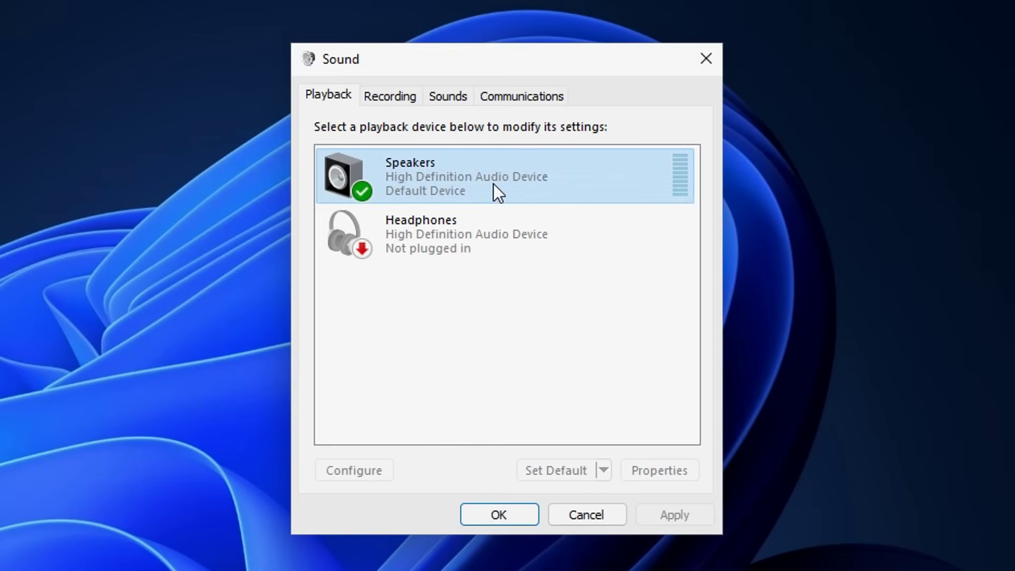
right_click(493, 183)
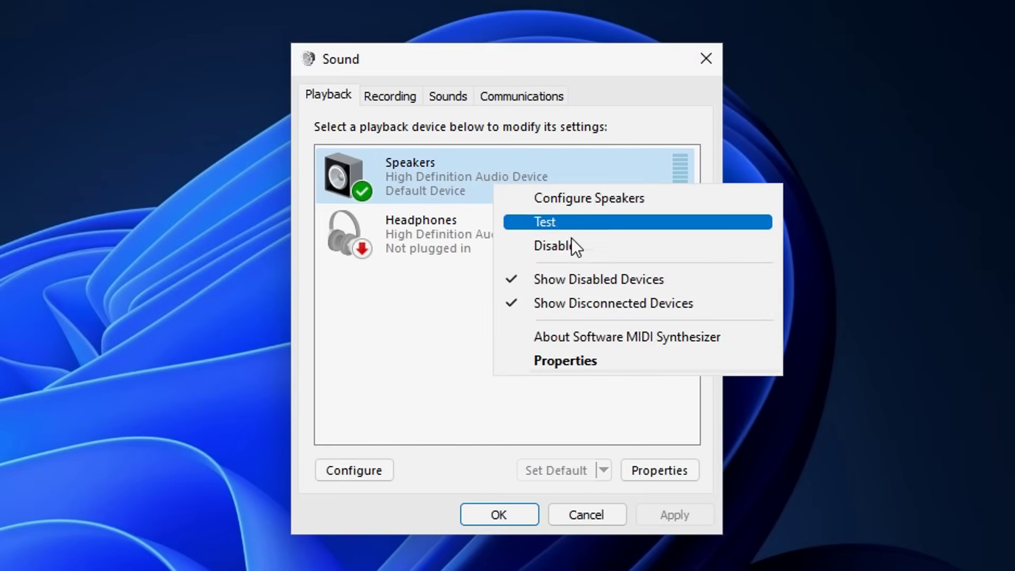
left_click(643, 359)
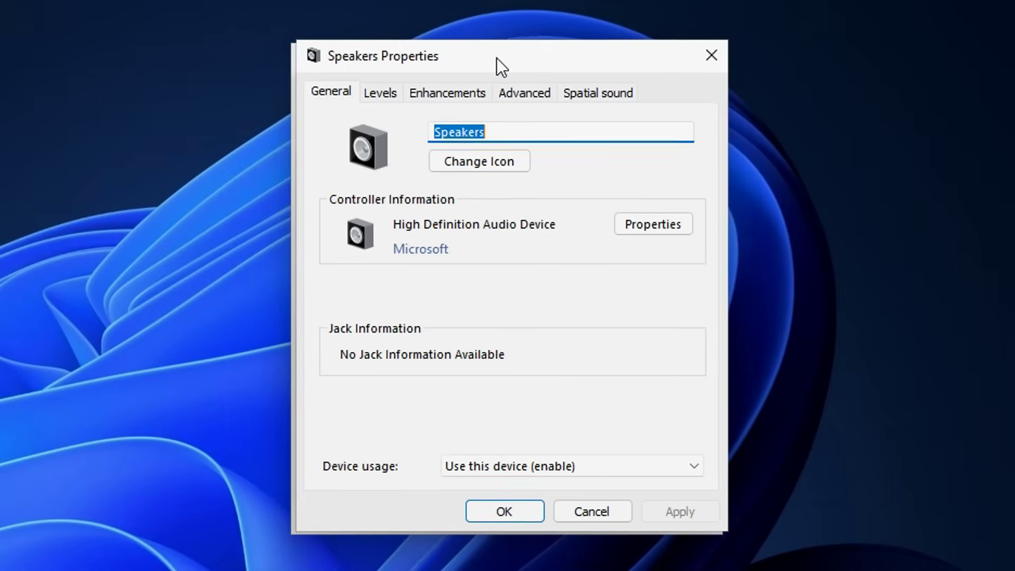
left_click(456, 94)
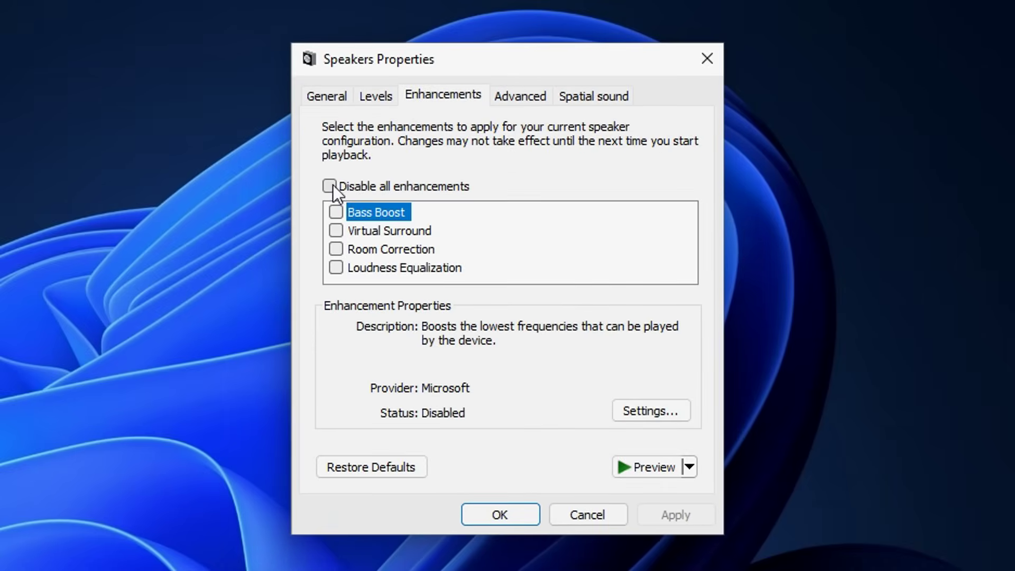
left_click(381, 185)
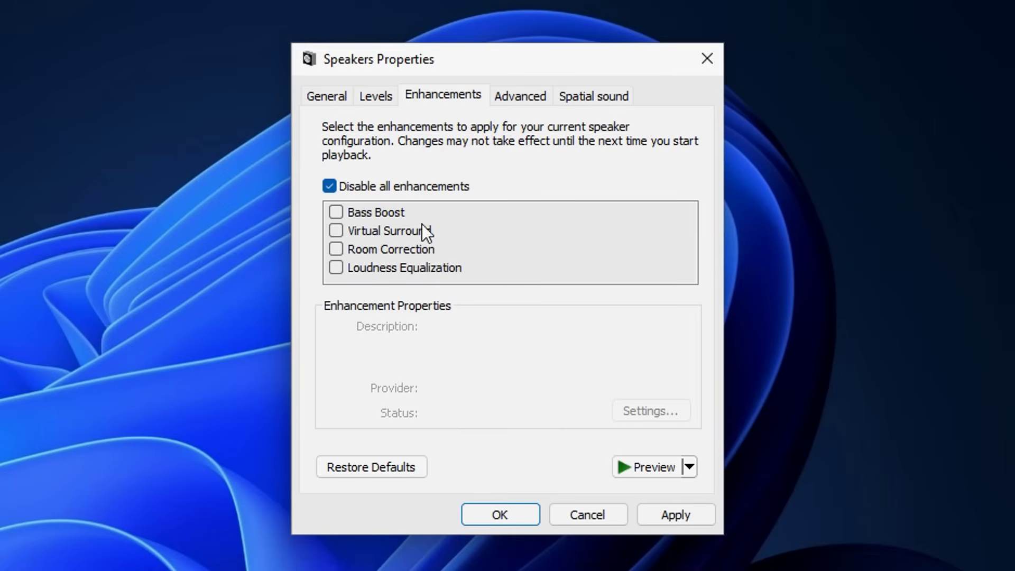
Step: Keep 16 bit, 44100 Hz (CD Quality) as default format and set communications activity to Do nothing
left_click(521, 96)
left_click(484, 198)
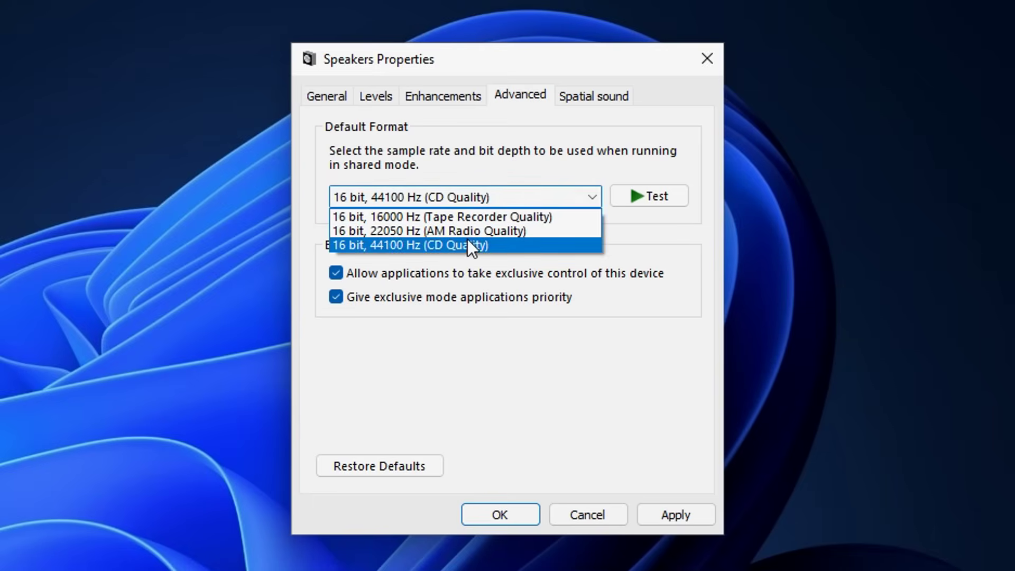
left_click(487, 242)
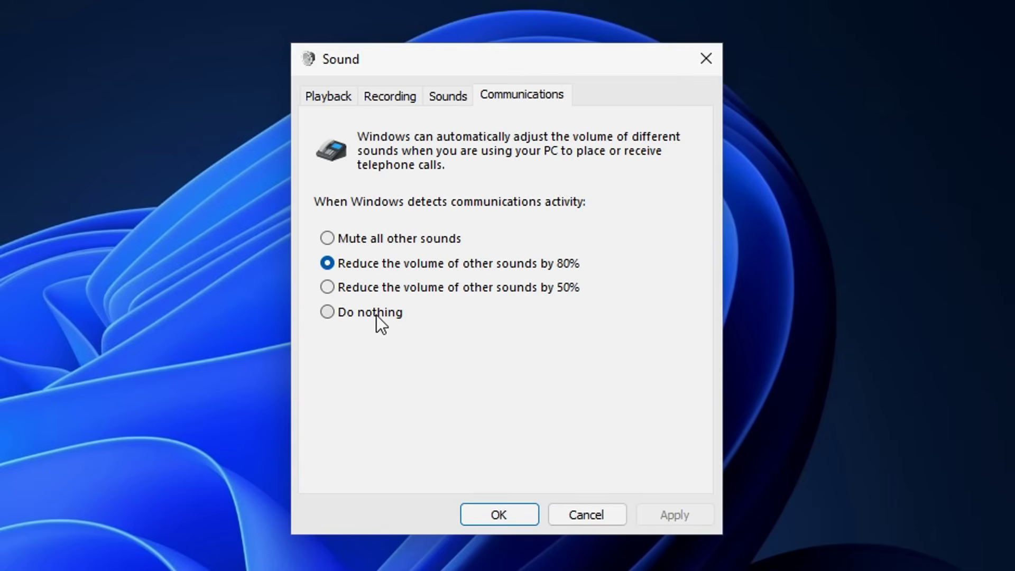
left_click(377, 315)
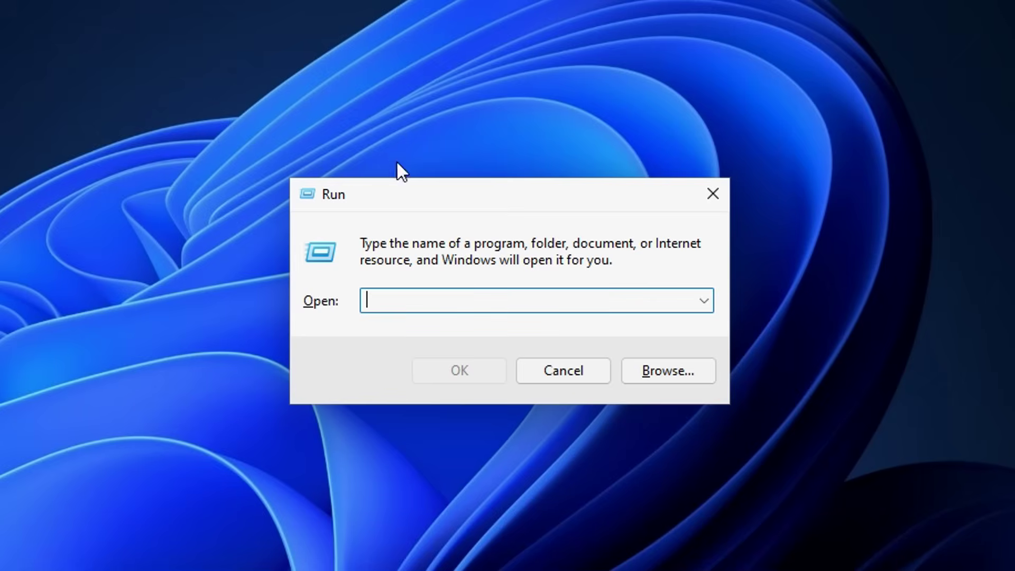
Step: Delete all files in the system Temp folder, skipping the one still in use
type("temp")
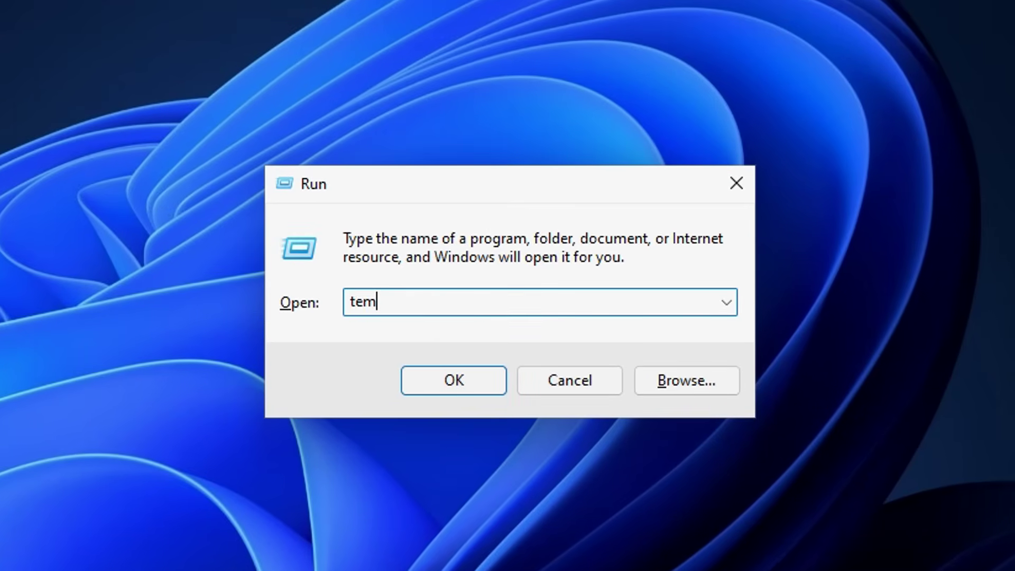
key("Return")
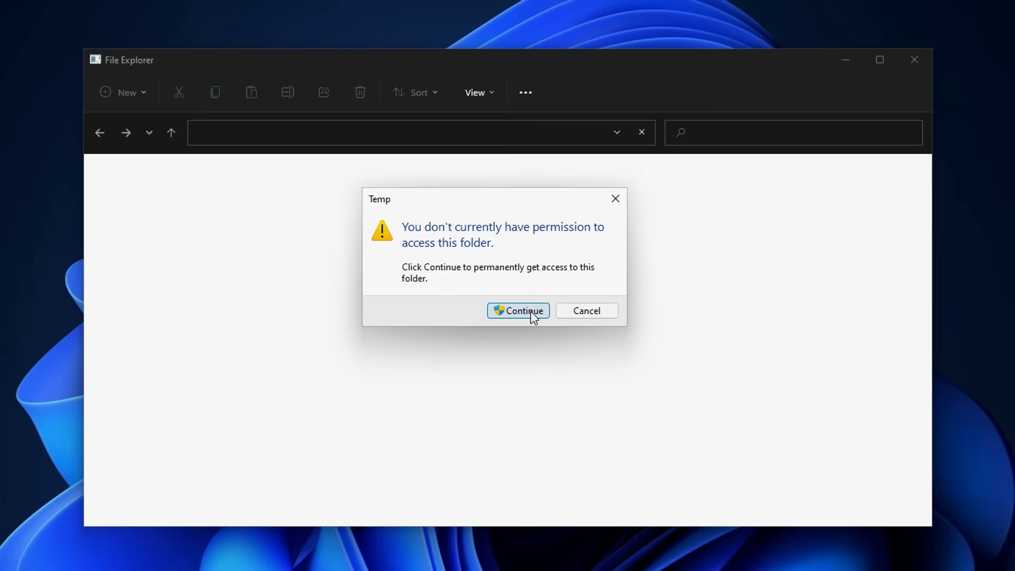
left_click(531, 312)
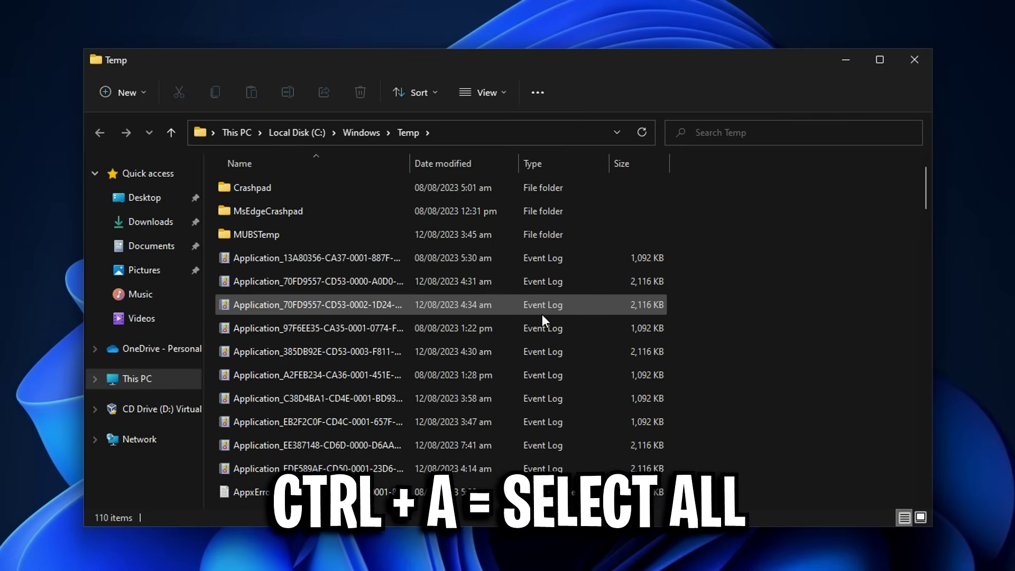
key("ctrl+a")
scroll(580, 244, "down", 20)
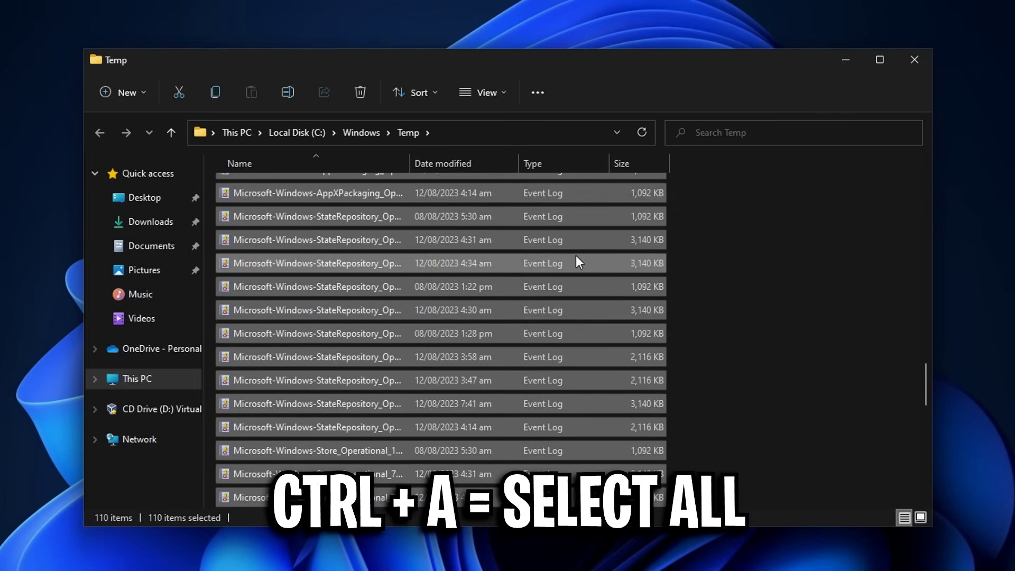
scroll(577, 259, "down", 8)
scroll(540, 316, "up", 10)
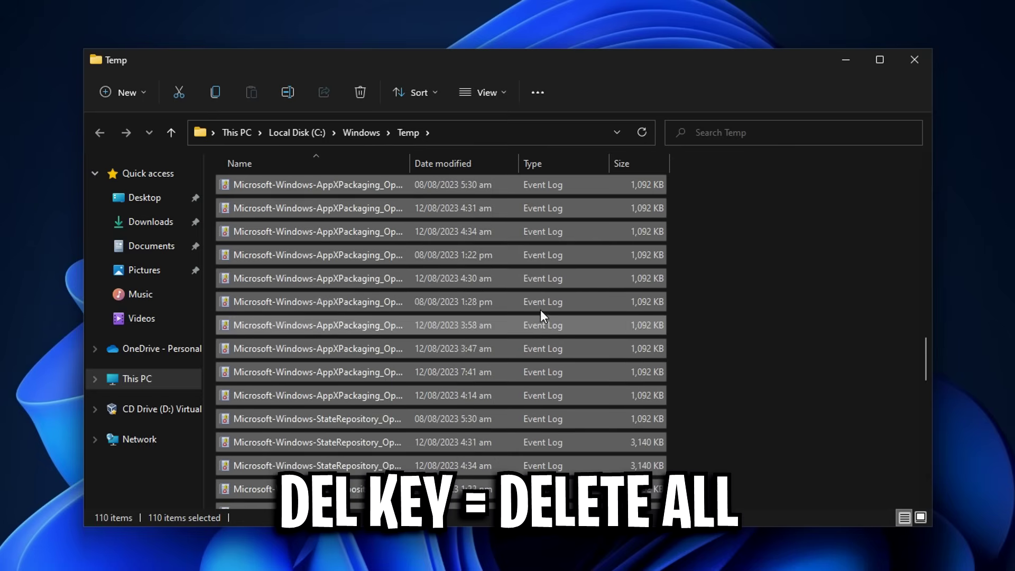
key("Delete")
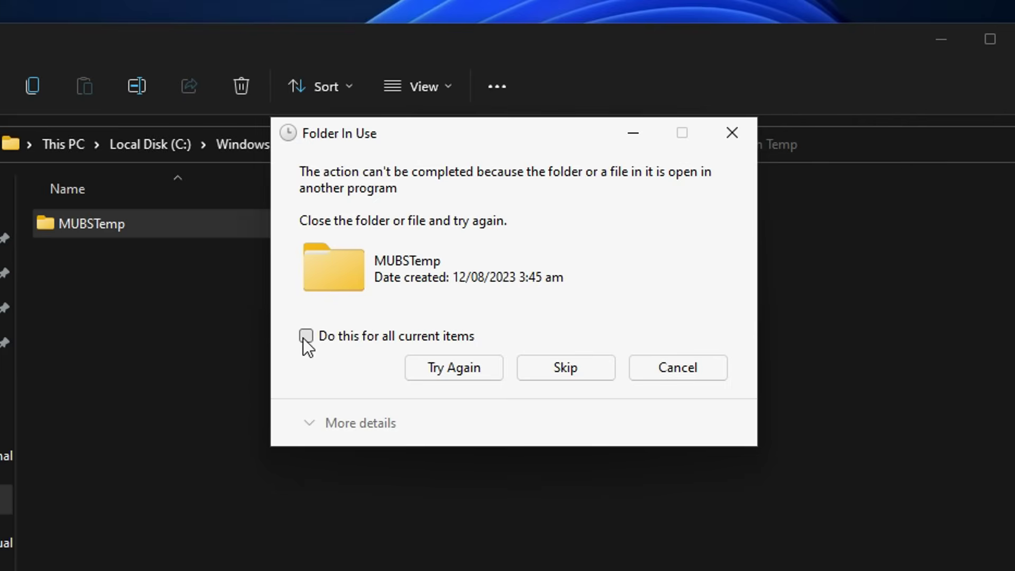
left_click(582, 367)
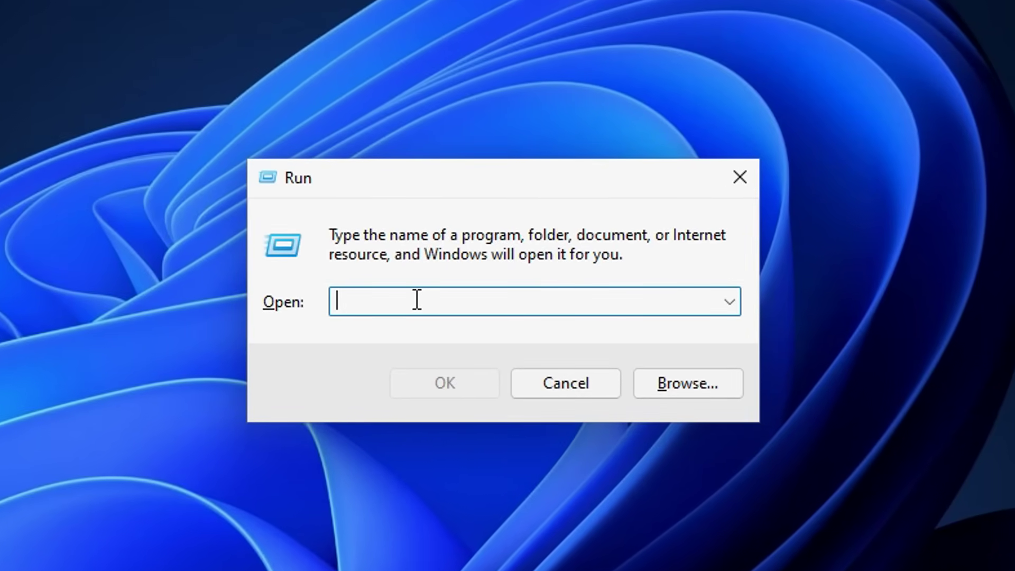
Step: Delete everything in the user's %temp% folder, skipping all in-use files
type("%")
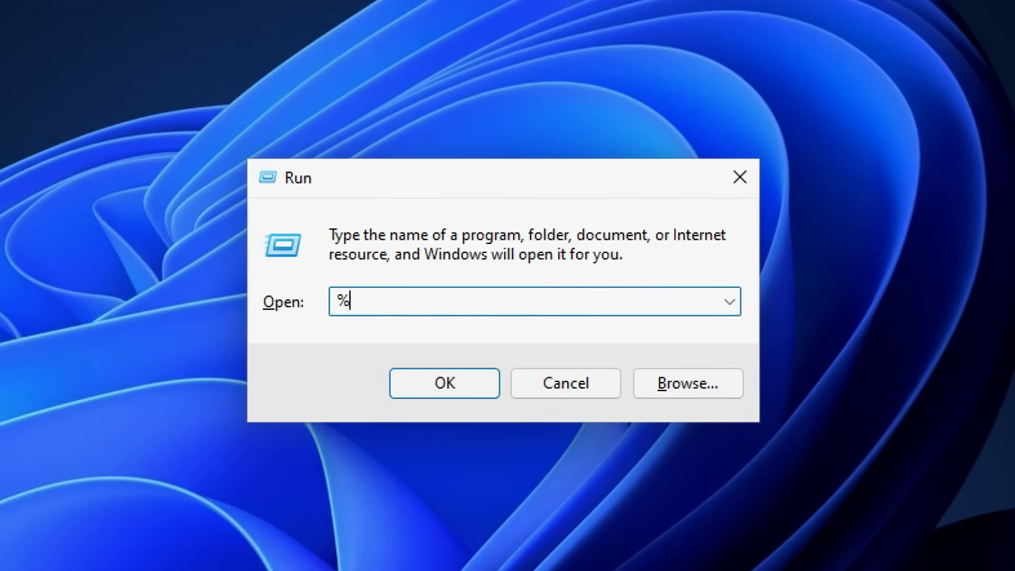
type("temp%")
key("Return")
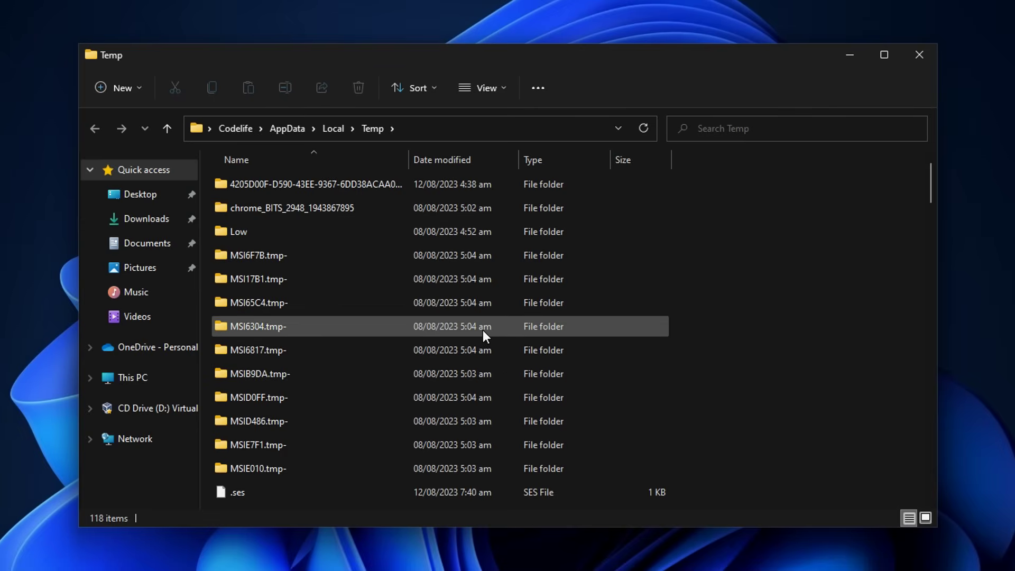
key("ctrl+a")
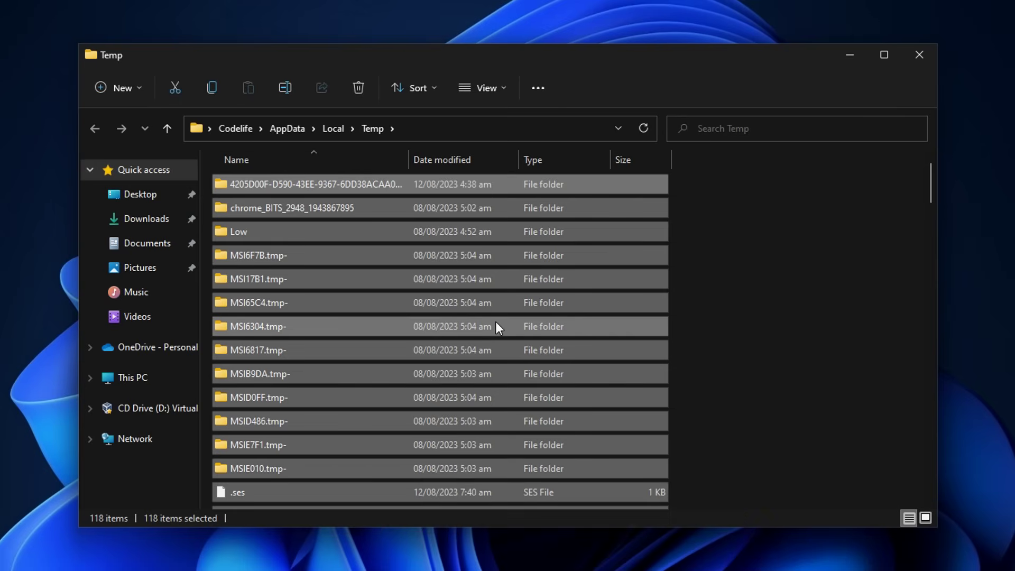
key("Delete")
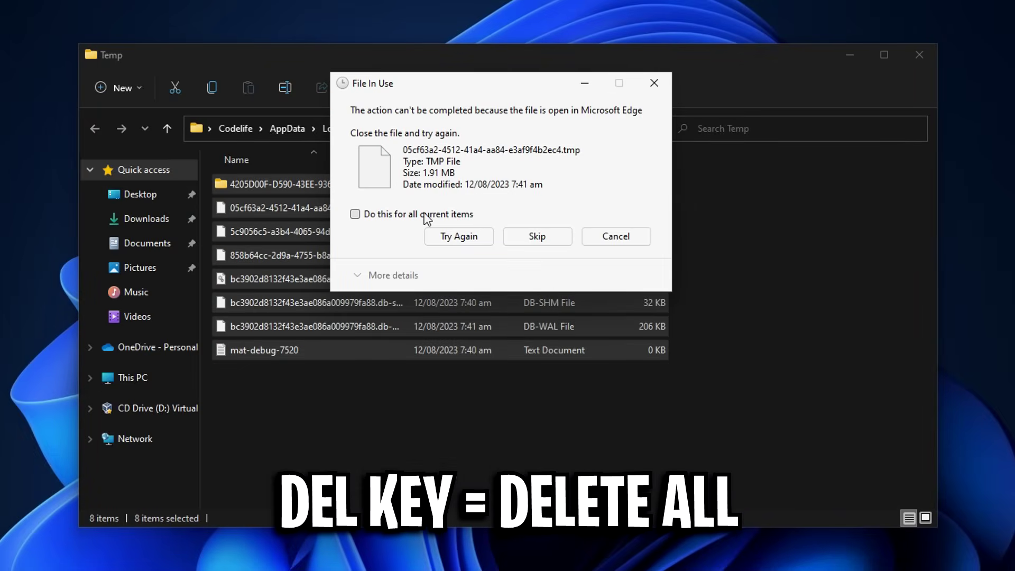
left_click(354, 214)
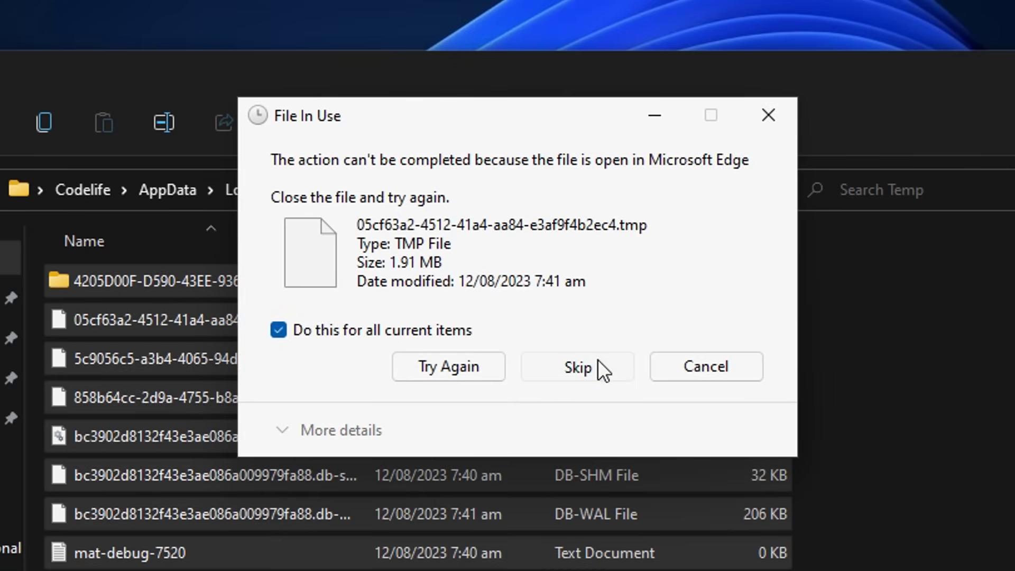
left_click(599, 365)
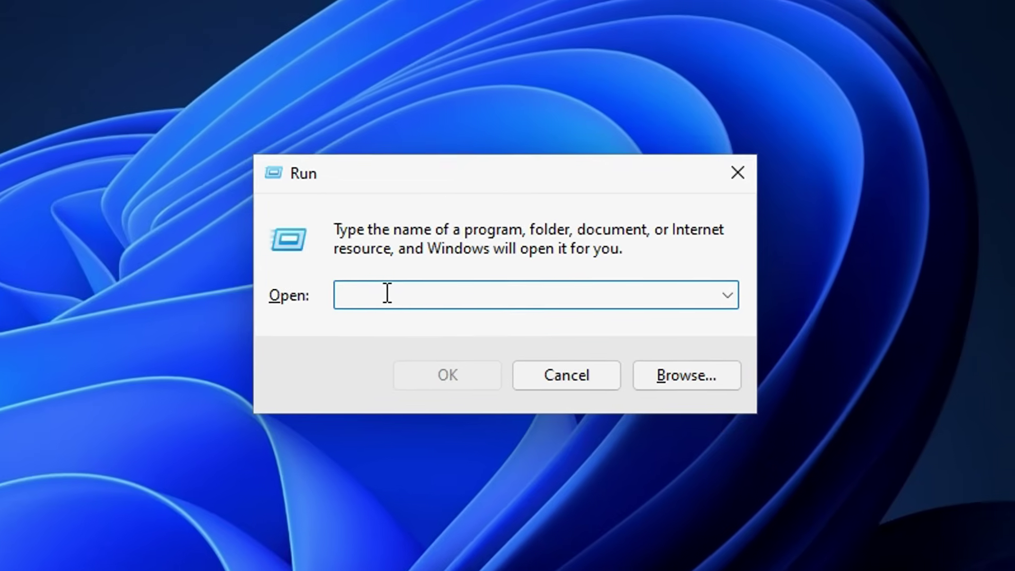
Step: Open the Prefetch folder with permission and select all its files
type("prefetch")
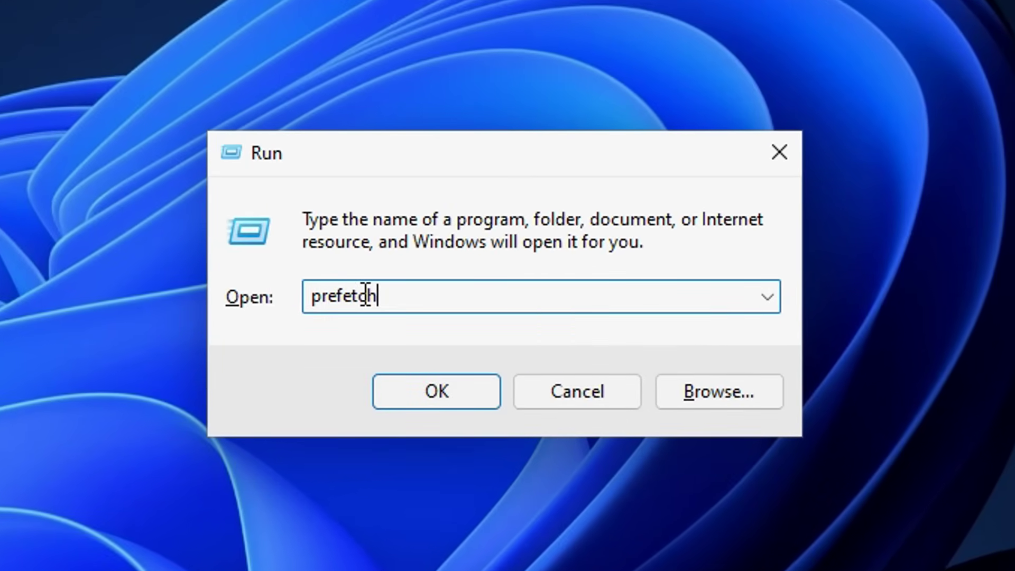
key("Return")
left_click(525, 309)
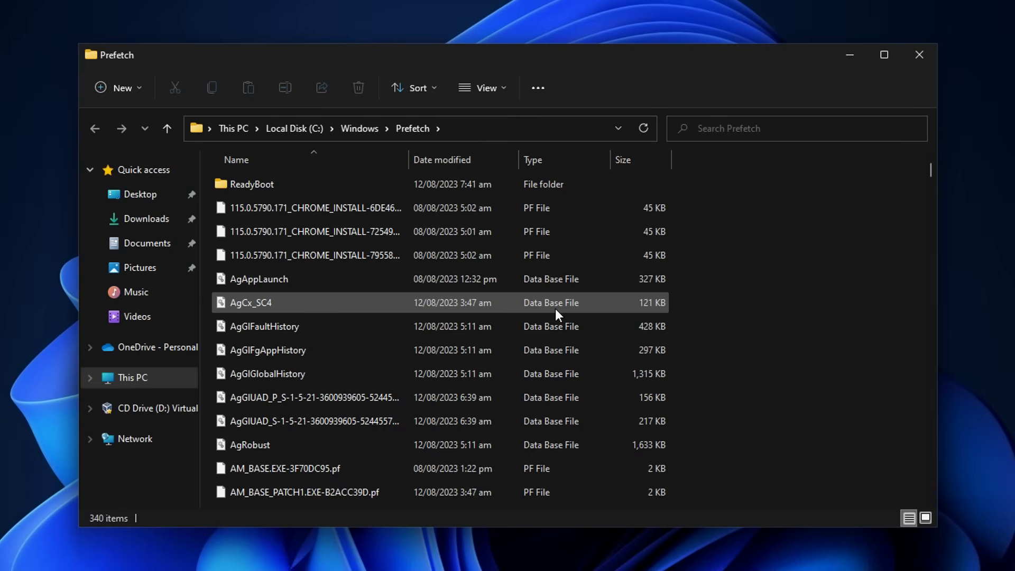
key("ctrl+a")
scroll(555, 309, "down", 20)
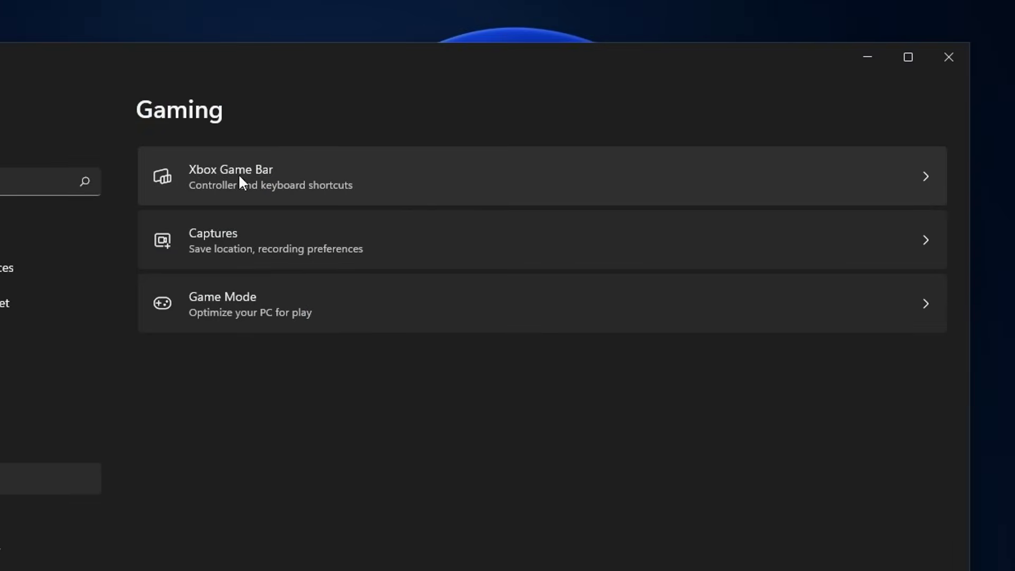
Step: Switch off opening Xbox Game Bar with the controller button and check Game Mode is On
left_click(309, 174)
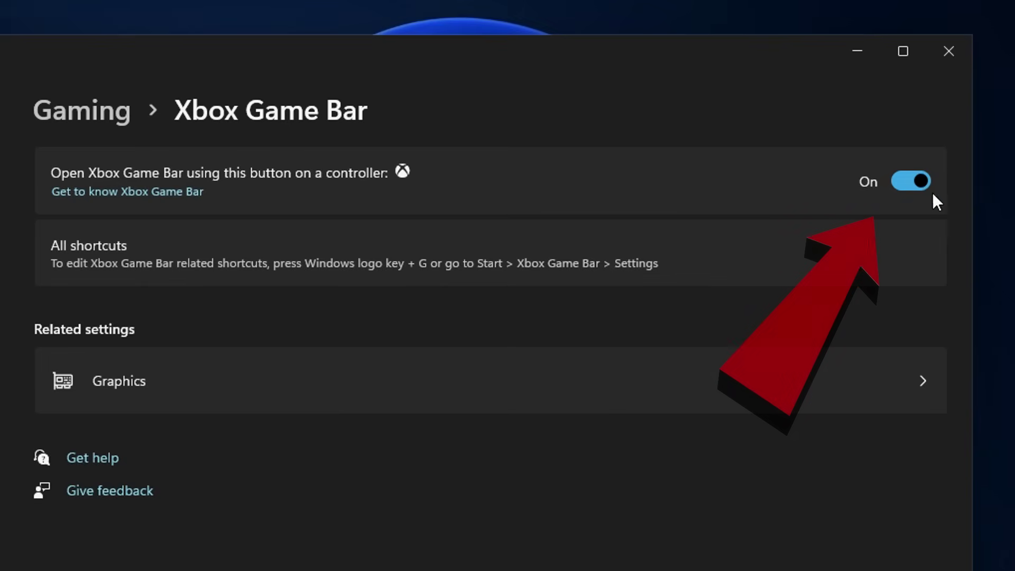
left_click(909, 181)
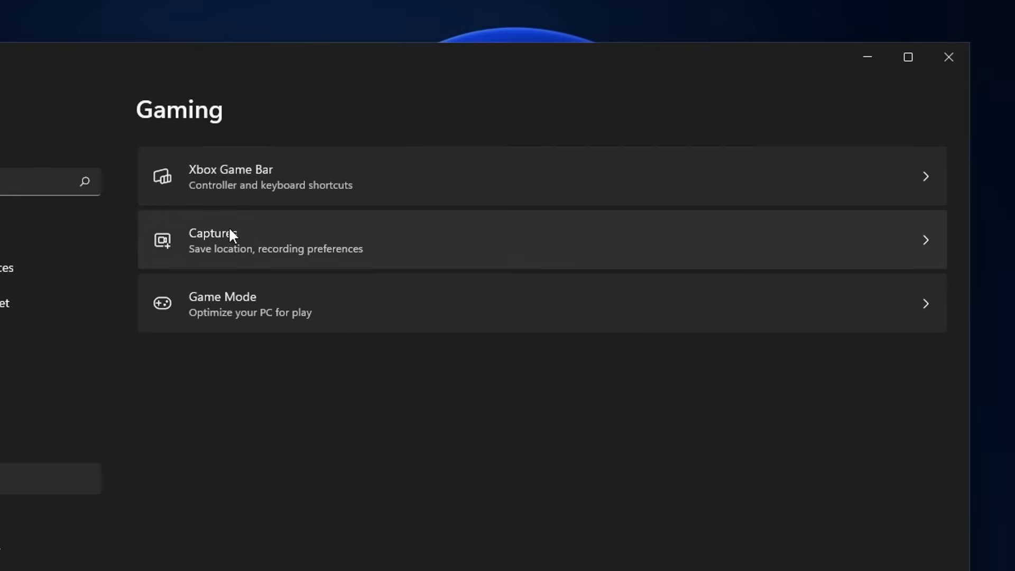
left_click(177, 303)
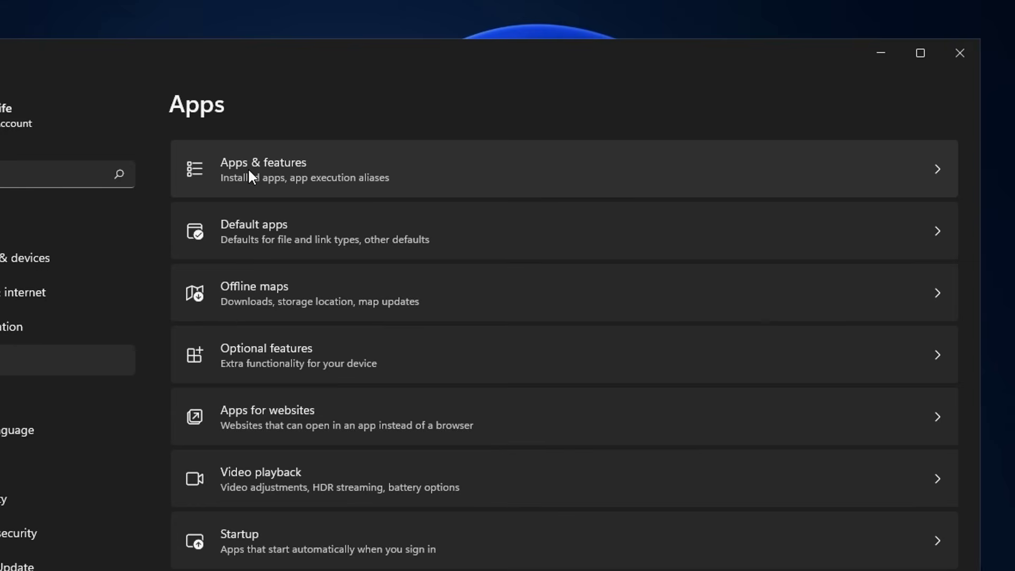
Step: Scroll Apps & features to Groove Music and bring up its options menu
left_click(487, 177)
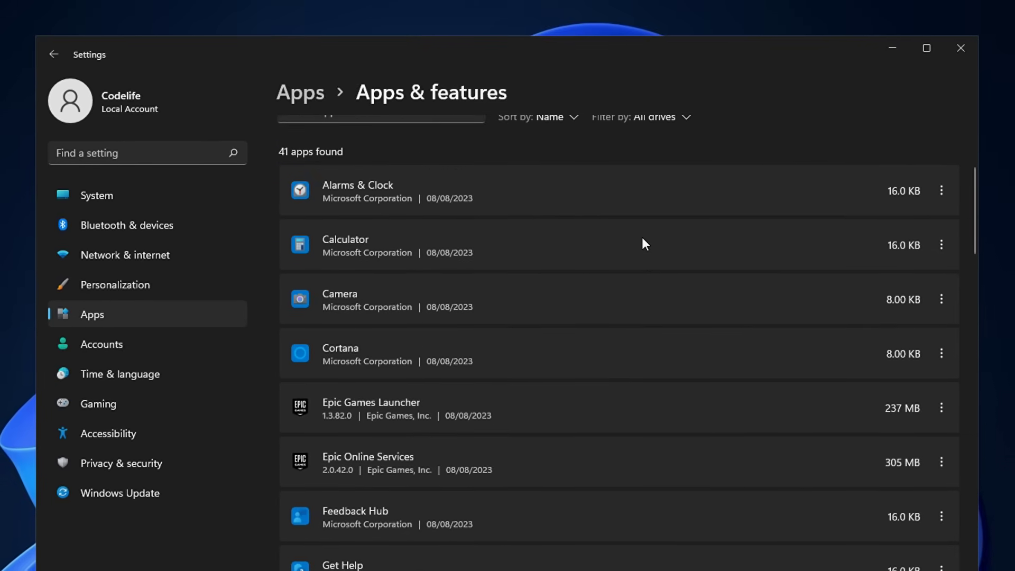
scroll(632, 258, "down", 2)
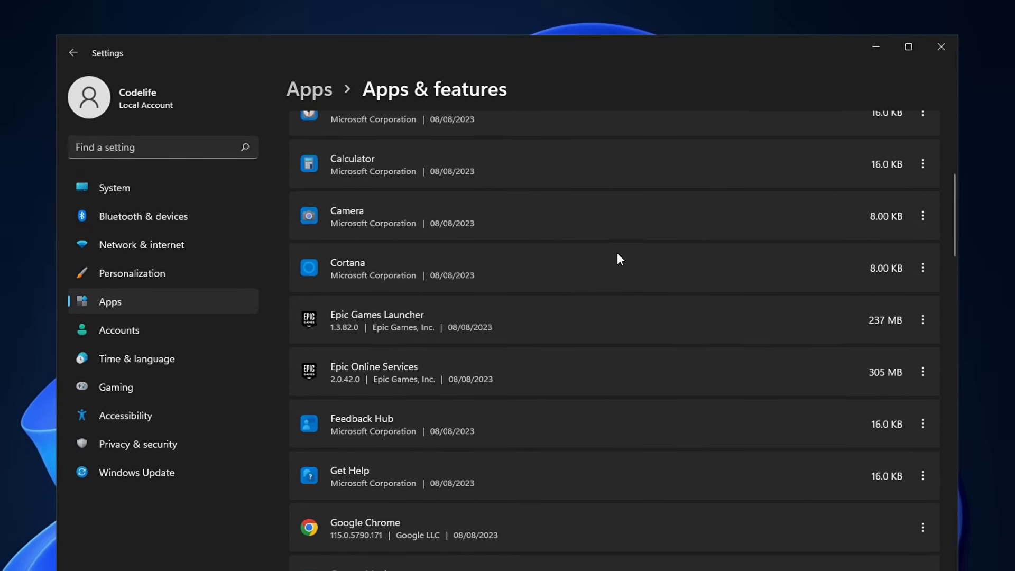
scroll(616, 252, "down", 2)
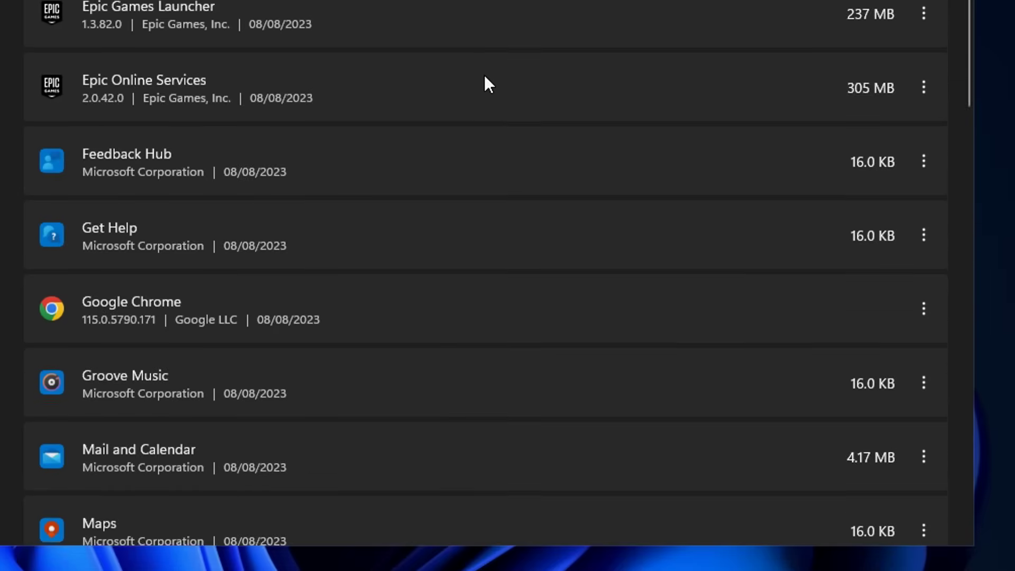
scroll(484, 76, "down", 2)
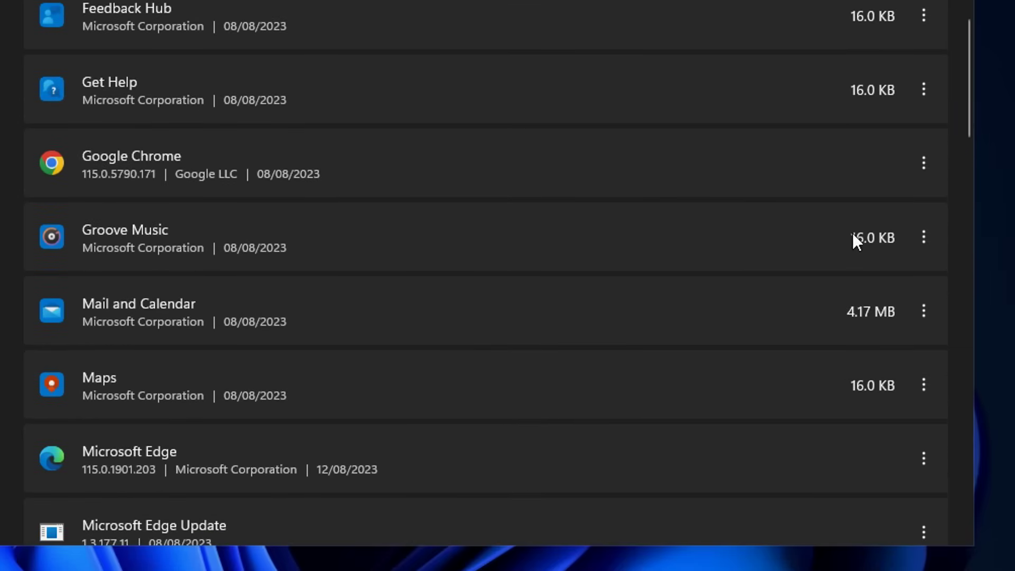
left_click(923, 233)
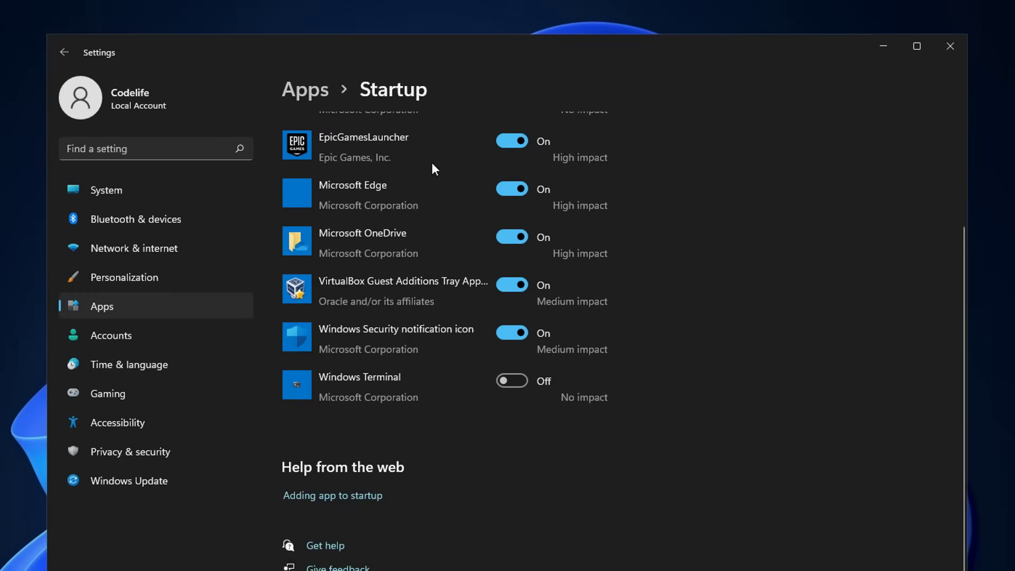
Step: Sort startup apps by Startup impact and switch Microsoft Edge off
scroll(431, 163, "up", 3)
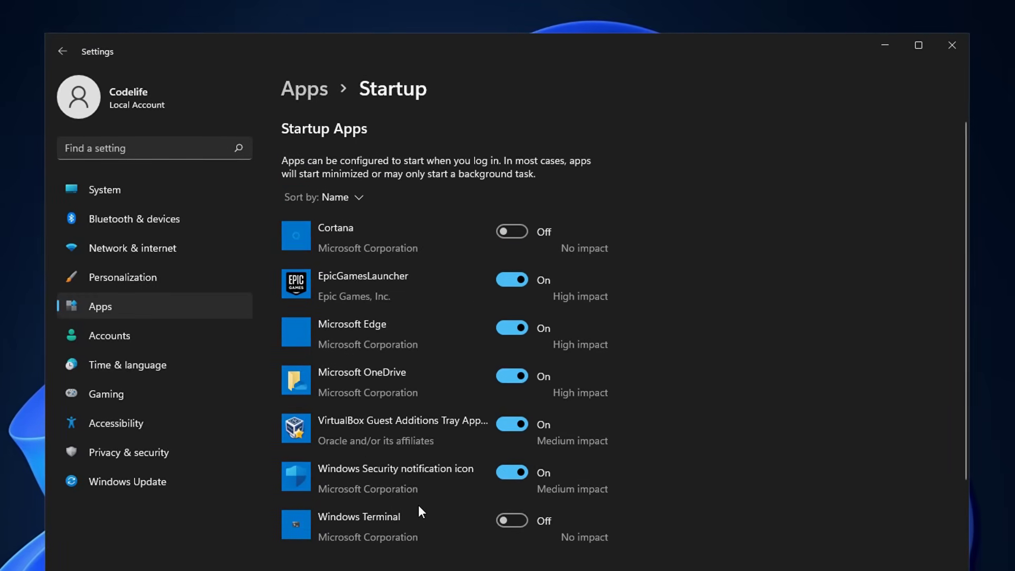
left_click(358, 198)
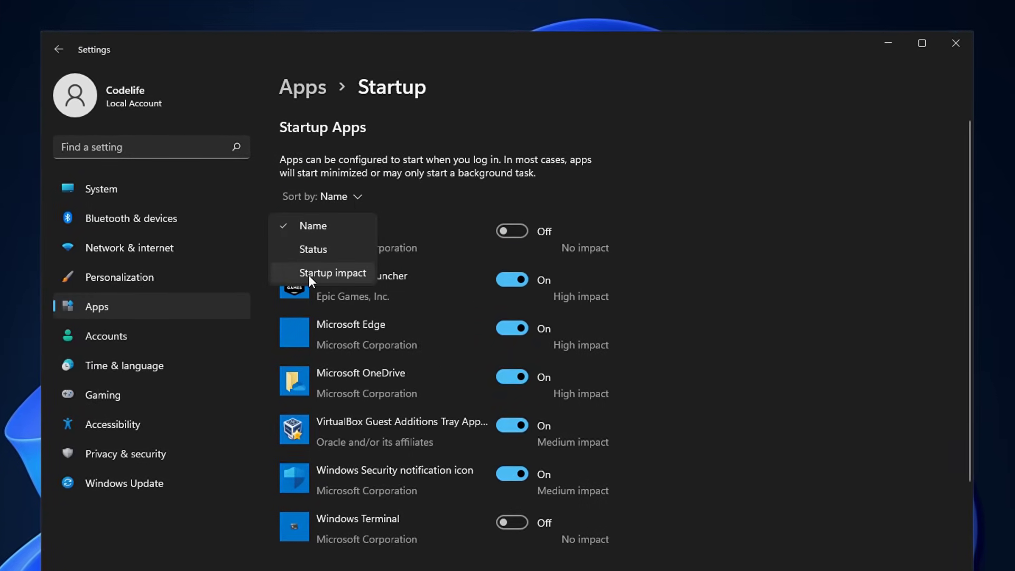
left_click(343, 274)
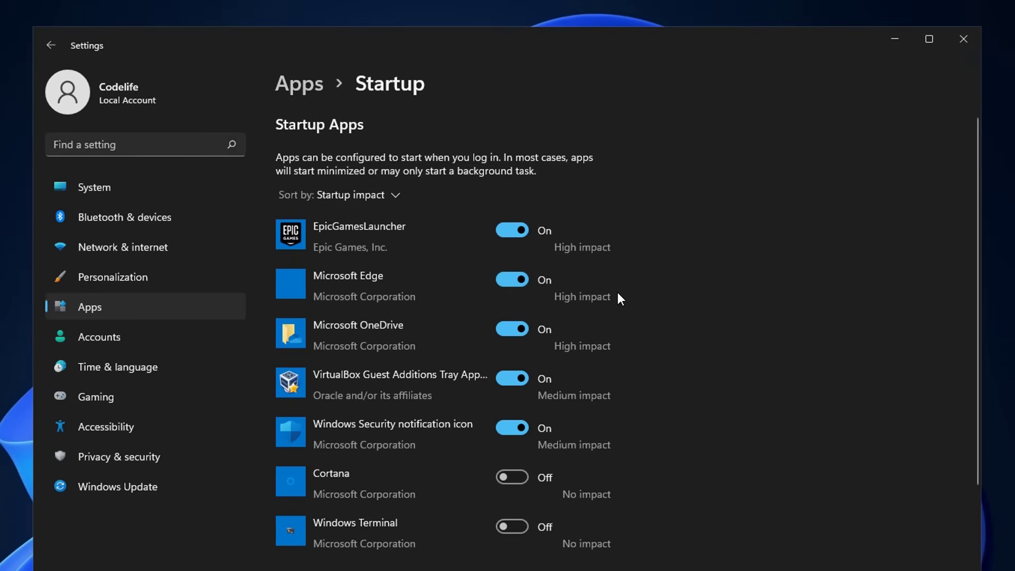
left_click(511, 280)
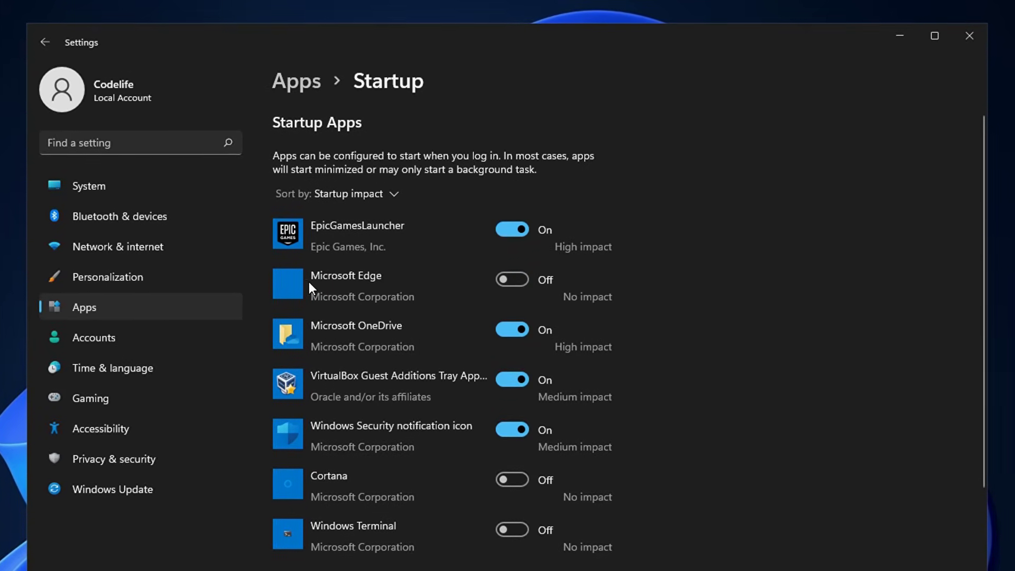
Step: Turn off the advertising ID, language-list access and suggested Settings content in General privacy
left_click(800, 259)
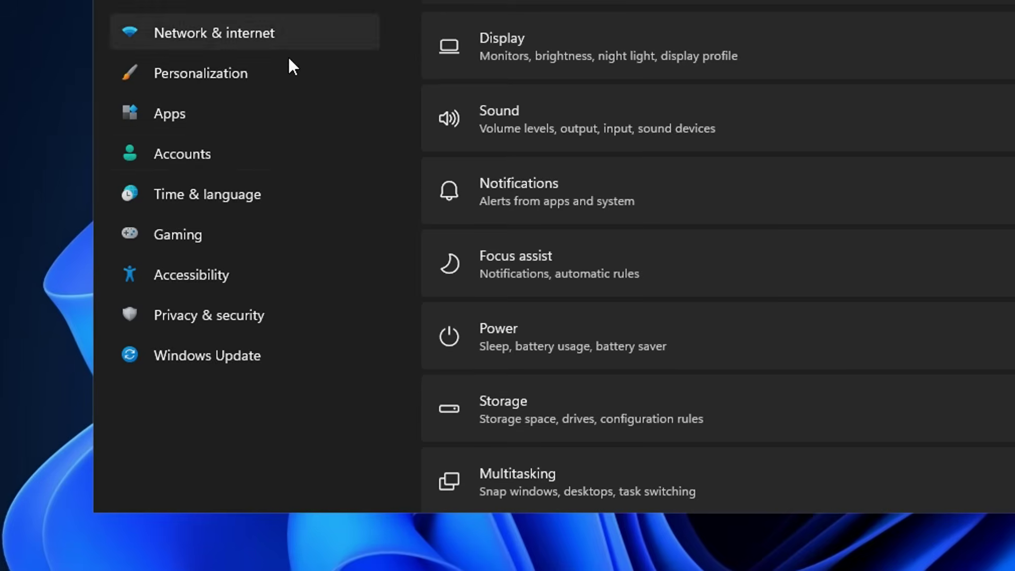
left_click(198, 315)
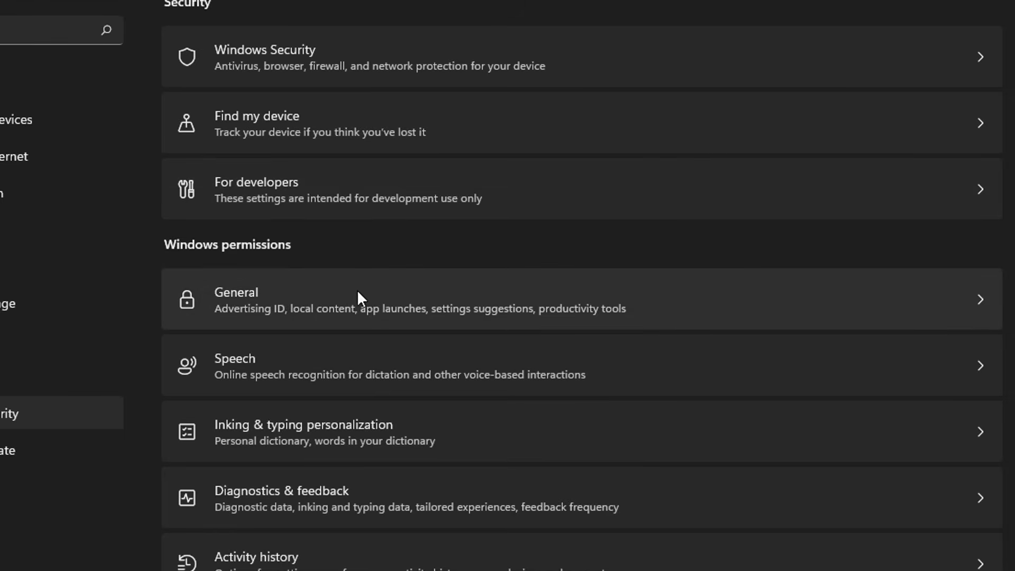
left_click(357, 292)
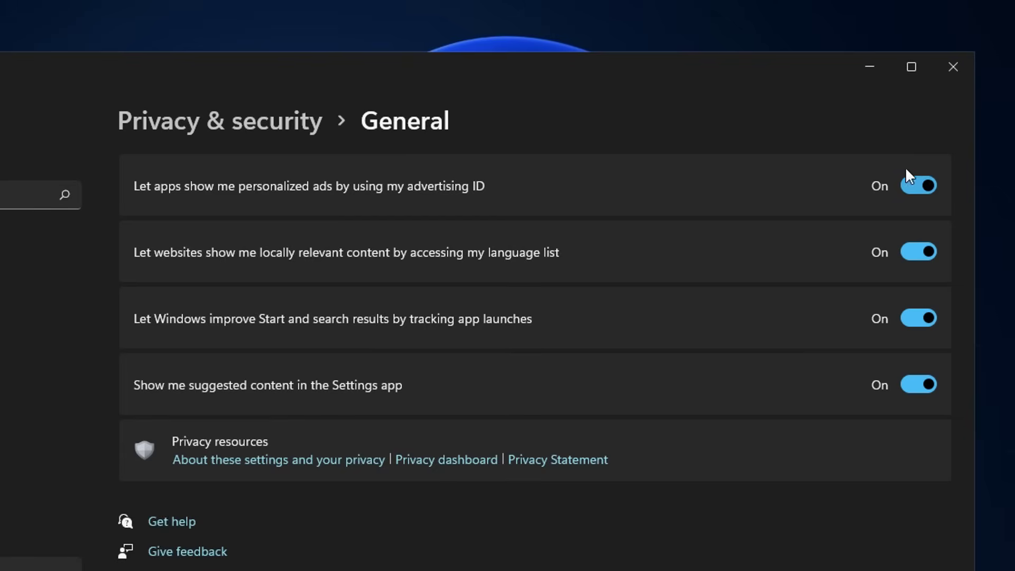
left_click(926, 182)
left_click(920, 252)
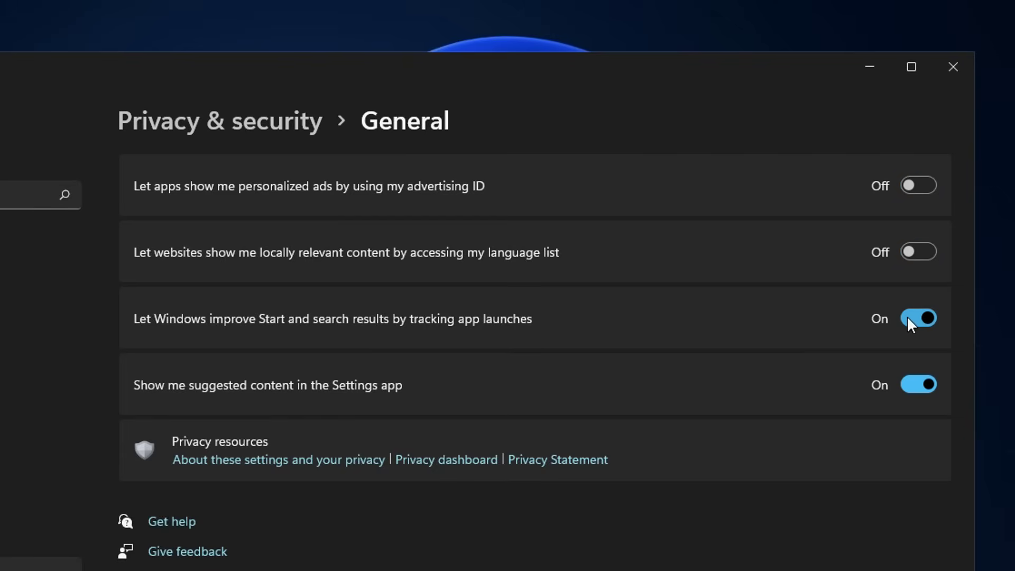
left_click(914, 385)
Step: Turn off online speech recognition in Speech privacy settings
left_click(220, 121)
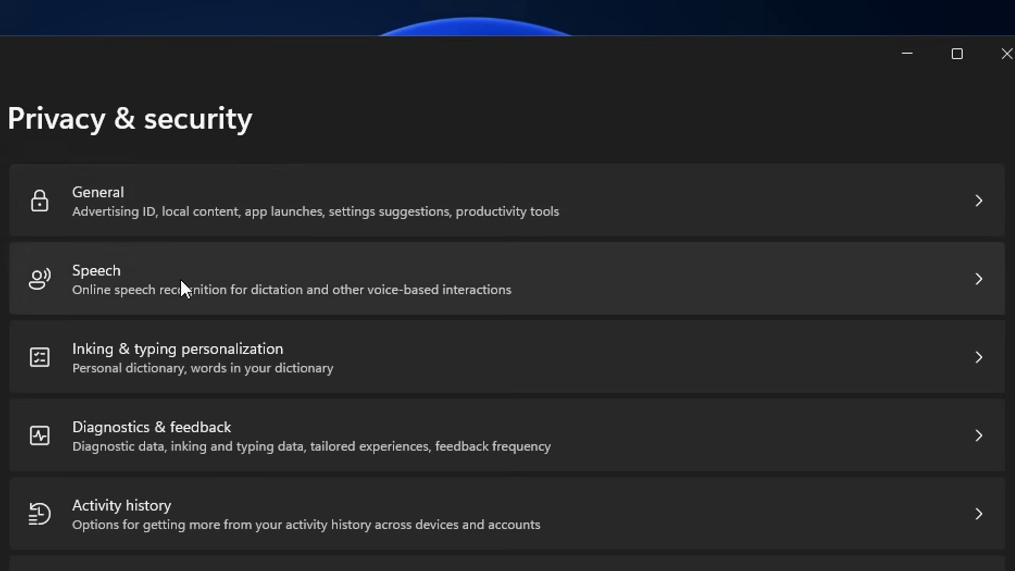
left_click(209, 280)
left_click(304, 298)
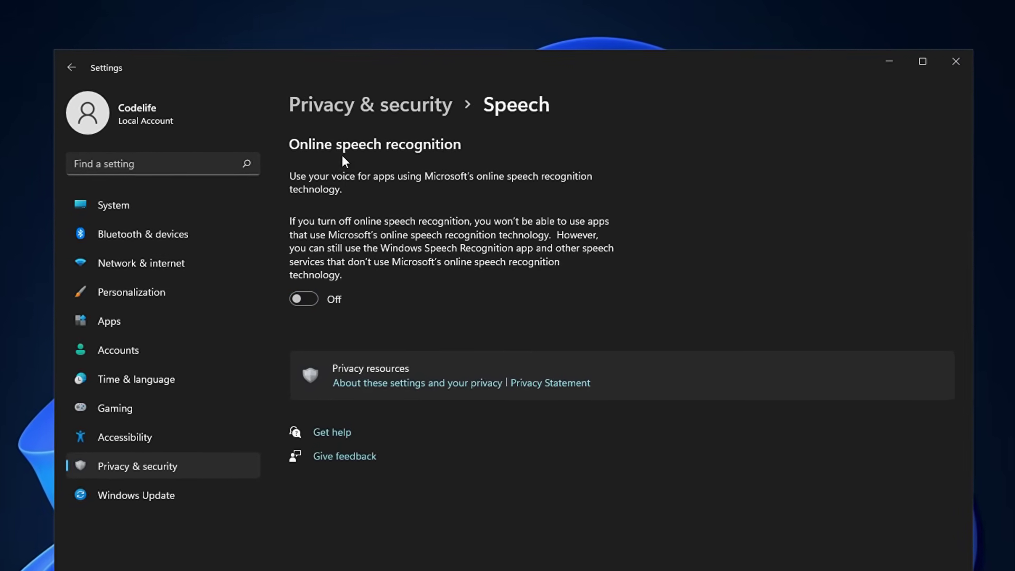
Step: Stop sending optional diagnostic data in Diagnostics & feedback
key("alt+Left")
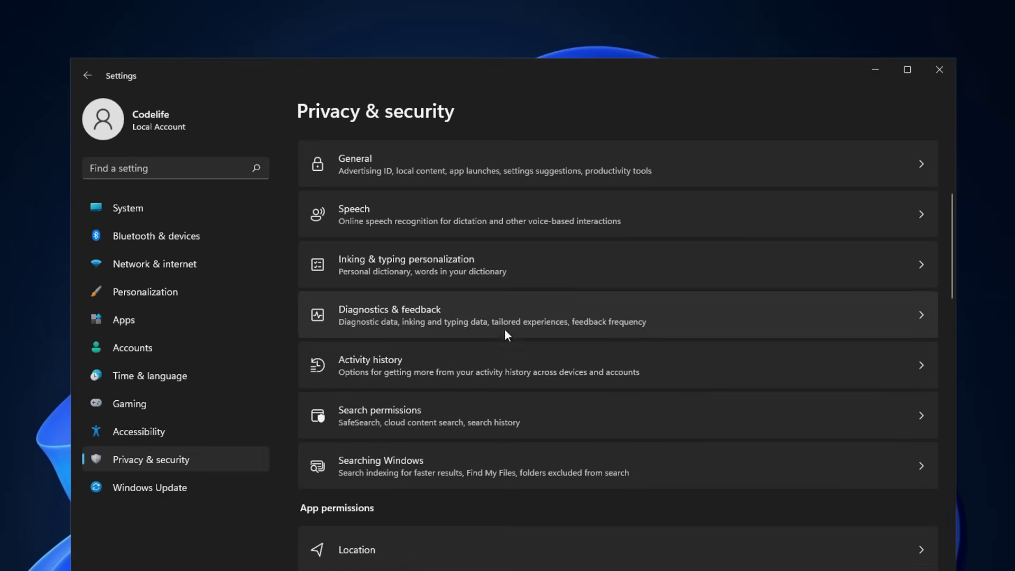
left_click(361, 310)
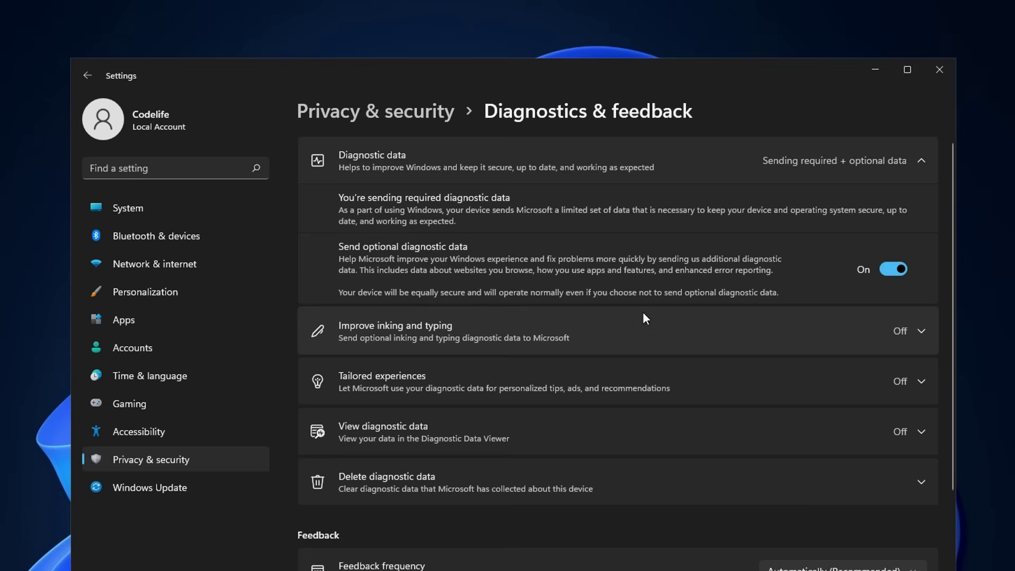
left_click(893, 269)
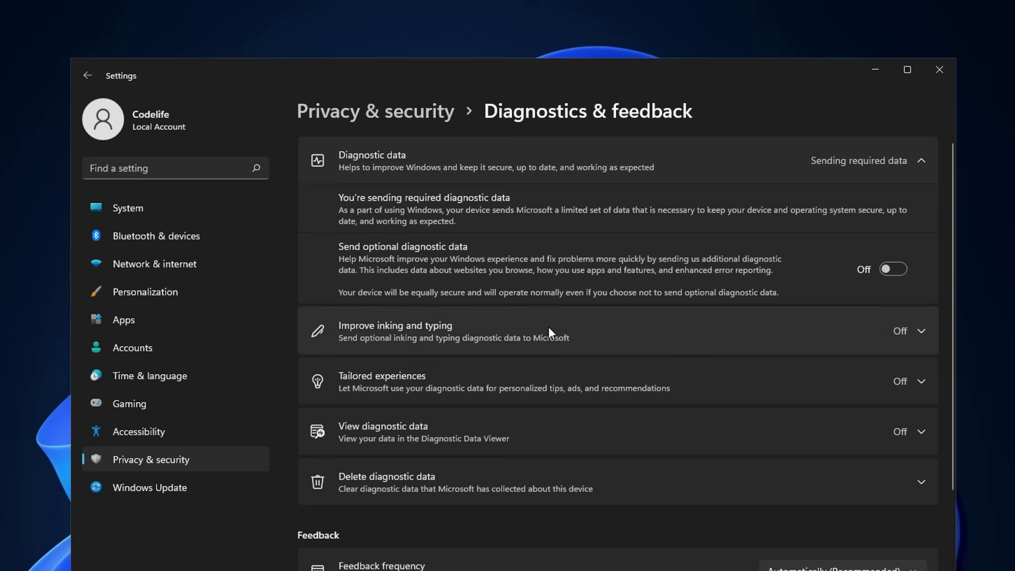
scroll(547, 326, "down", 2)
scroll(560, 359, "up", 2)
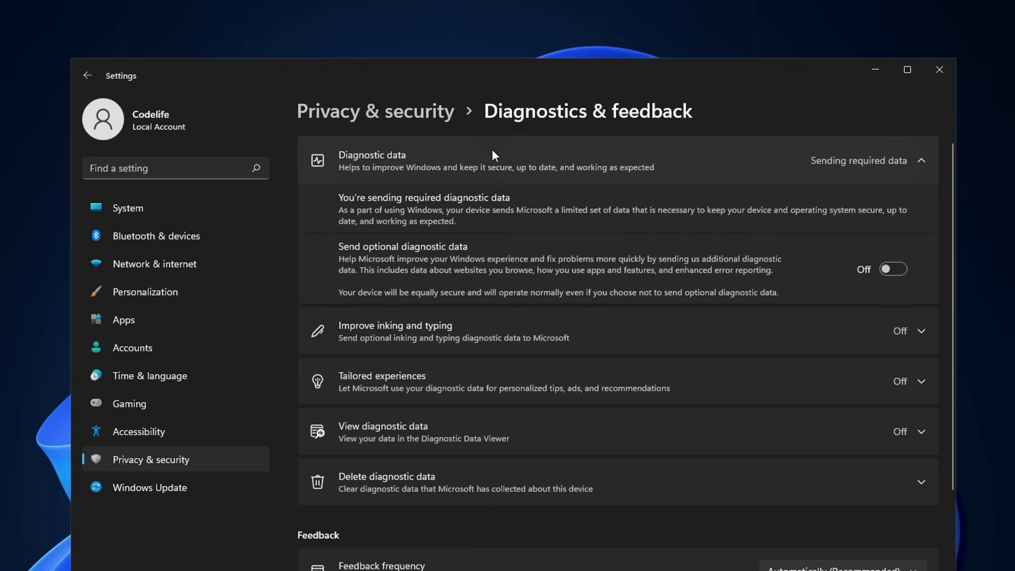
Step: Switch Location services off and return to the Privacy & security overview
key("alt+Left")
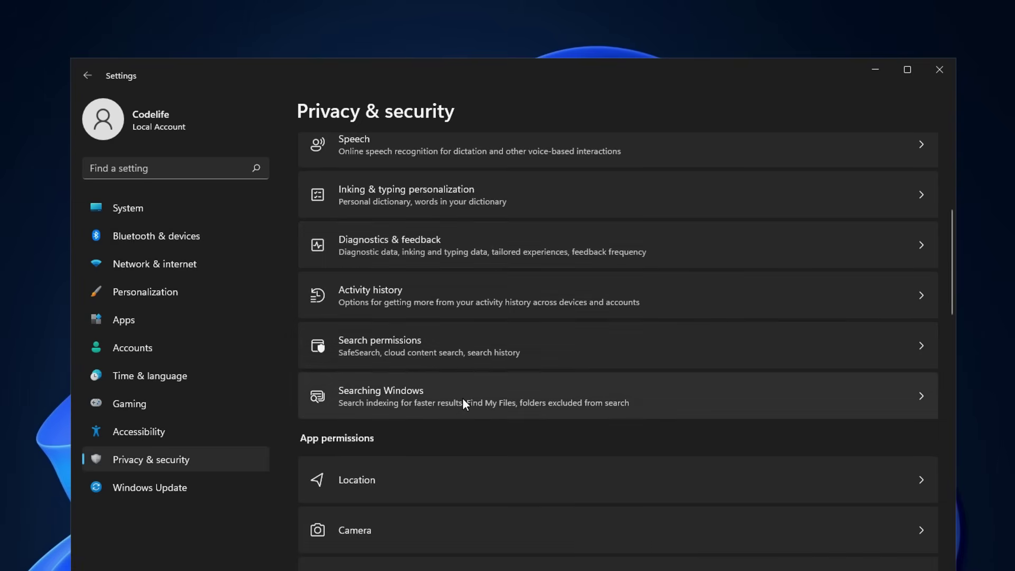
scroll(463, 402, "down", 4)
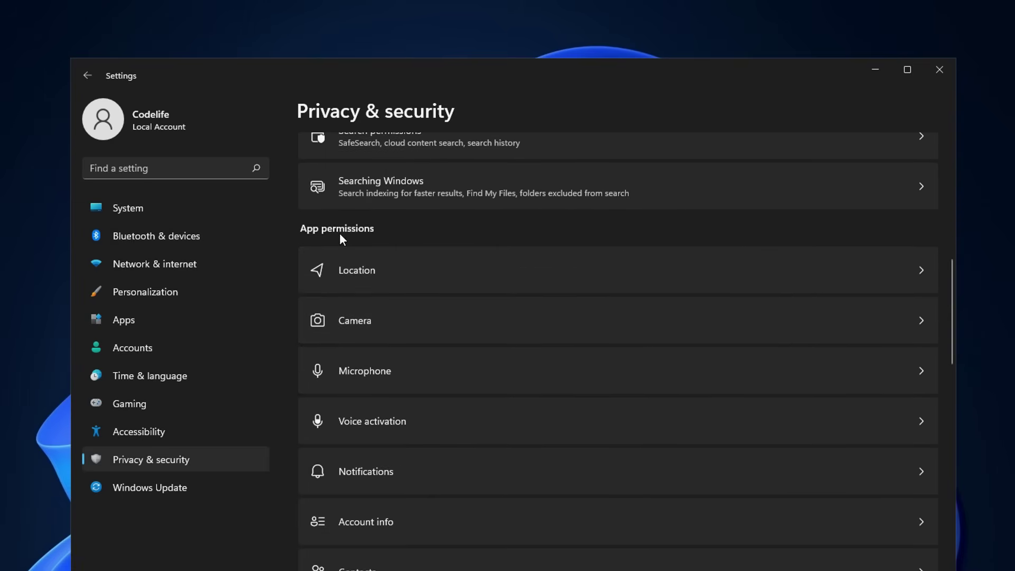
left_click(476, 268)
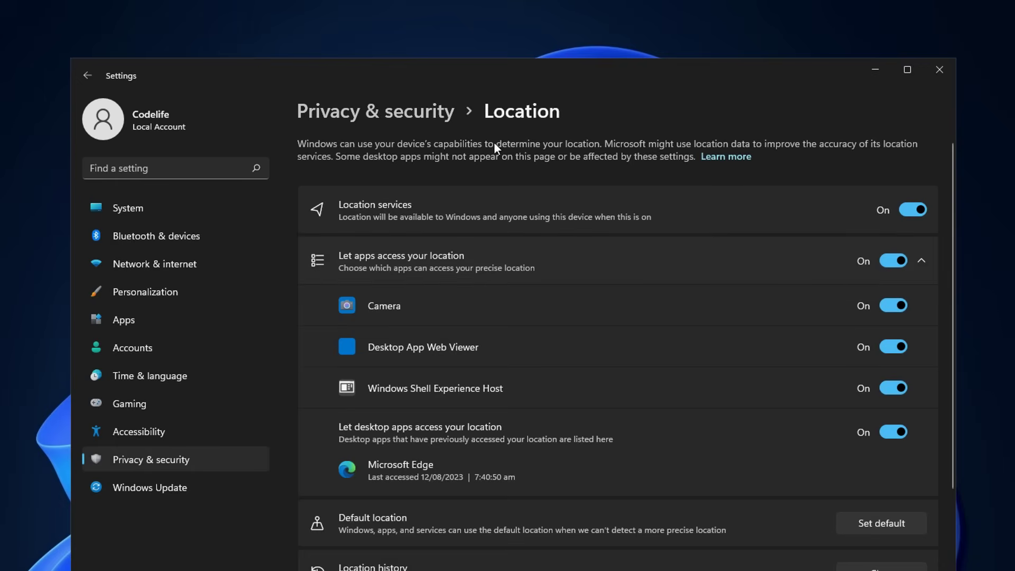
left_click(920, 206)
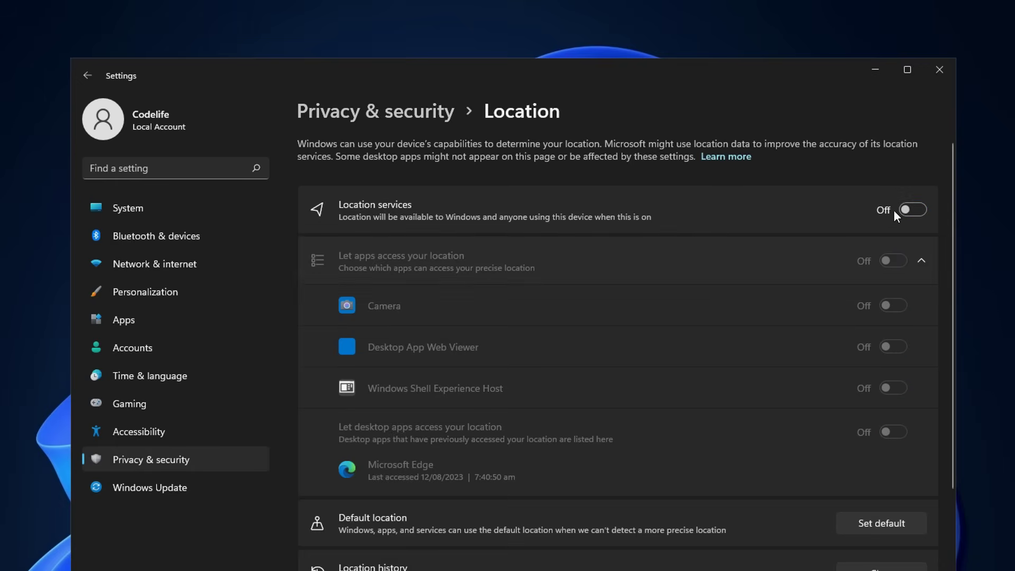
left_click(453, 125)
scroll(478, 367, "down", 15)
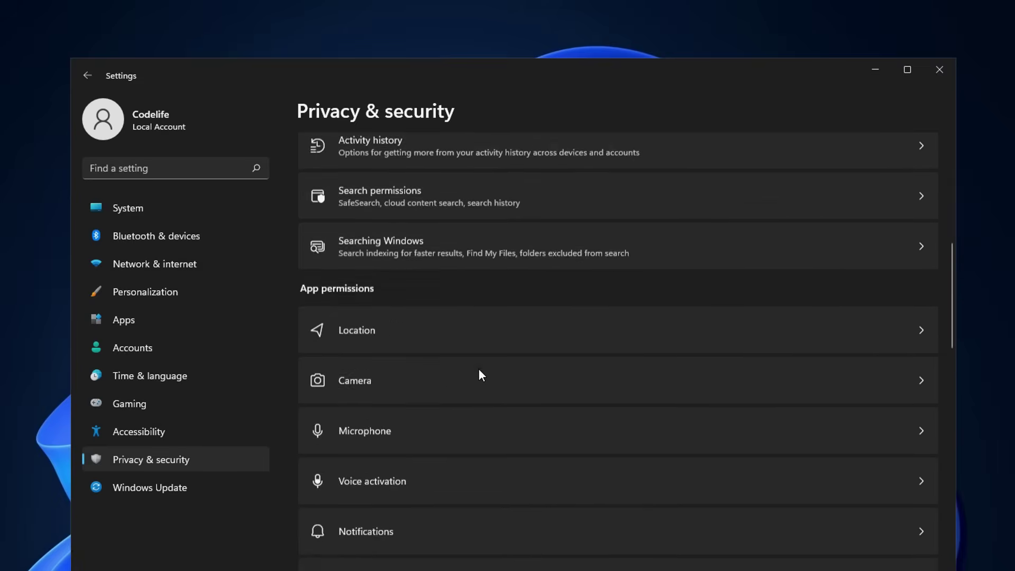
scroll(478, 373, "up", 5)
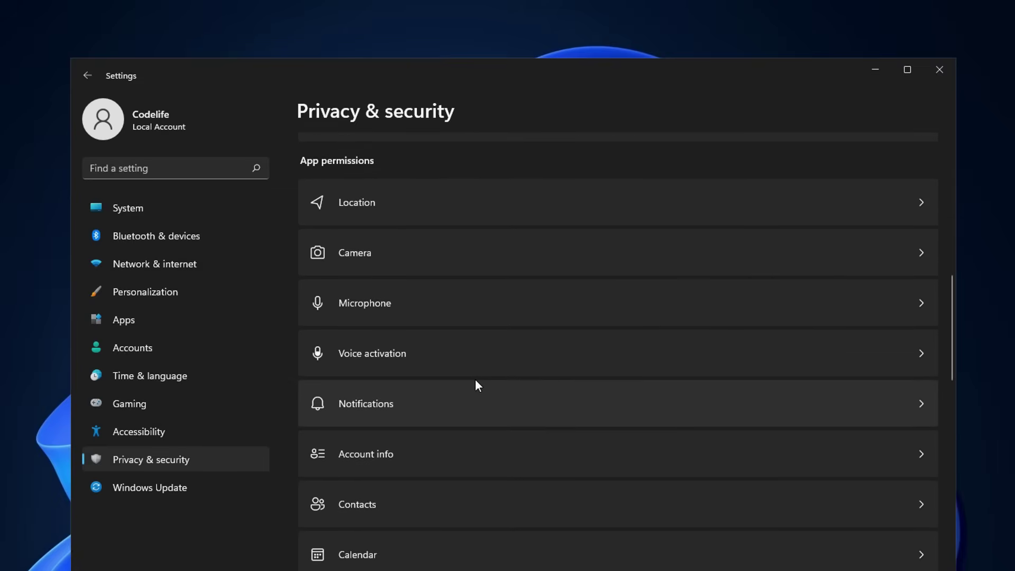
scroll(475, 378, "down", 3)
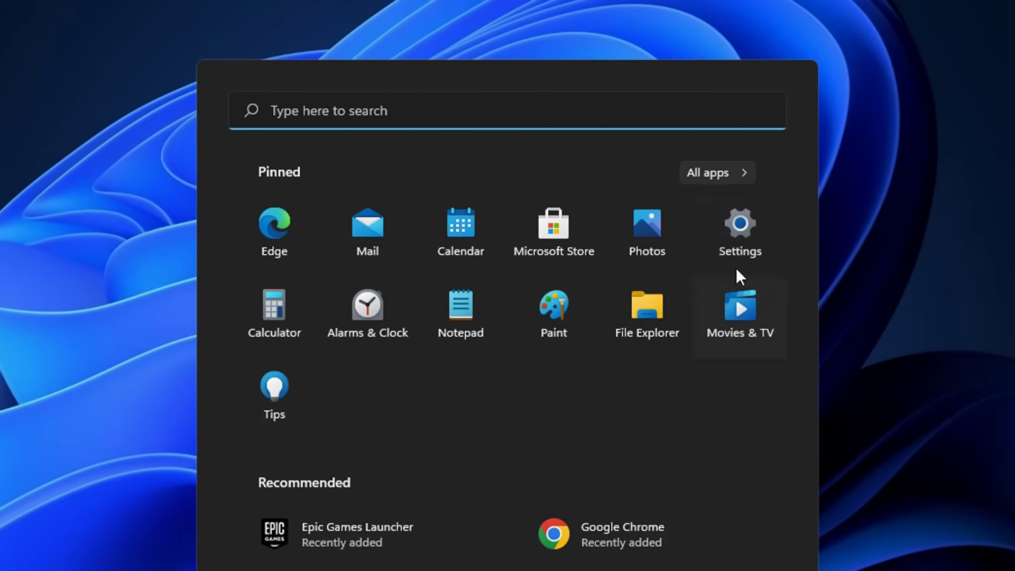
Step: Untick Enhance pointer precision on the Pointer Options tab of Mouse Properties
left_click(745, 227)
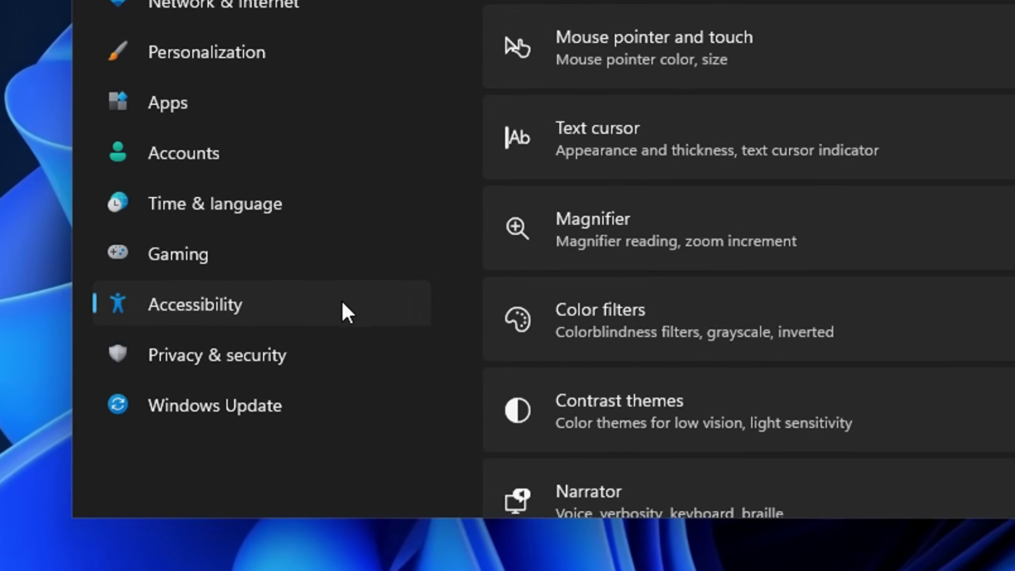
scroll(787, 150, "down", 5)
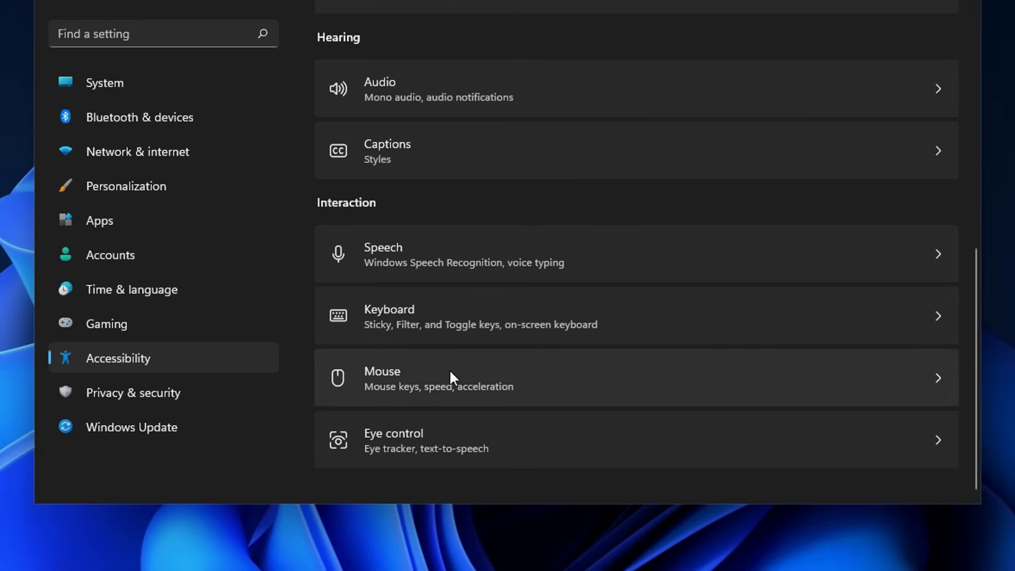
left_click(449, 376)
scroll(480, 373, "down", 5)
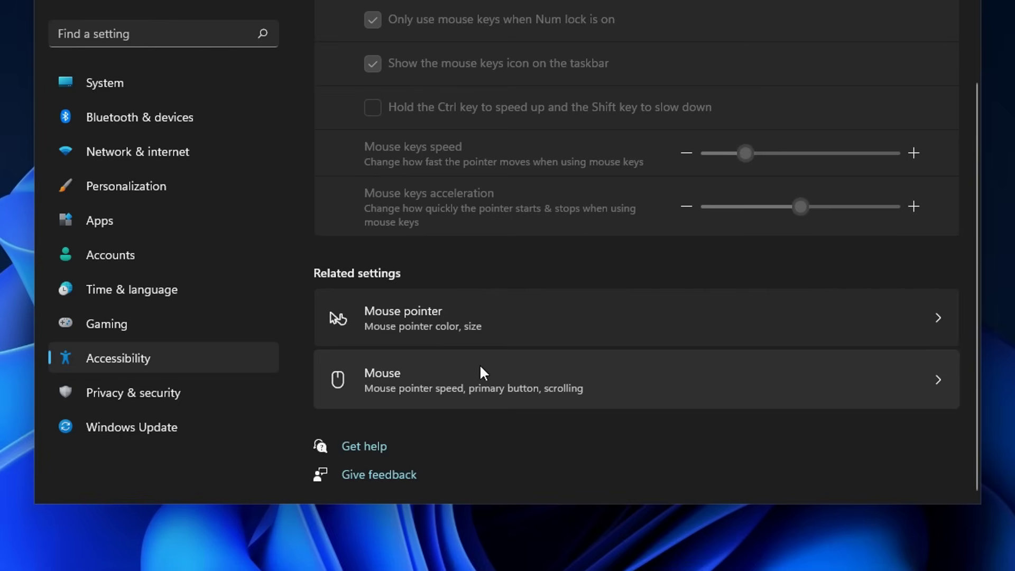
left_click(461, 364)
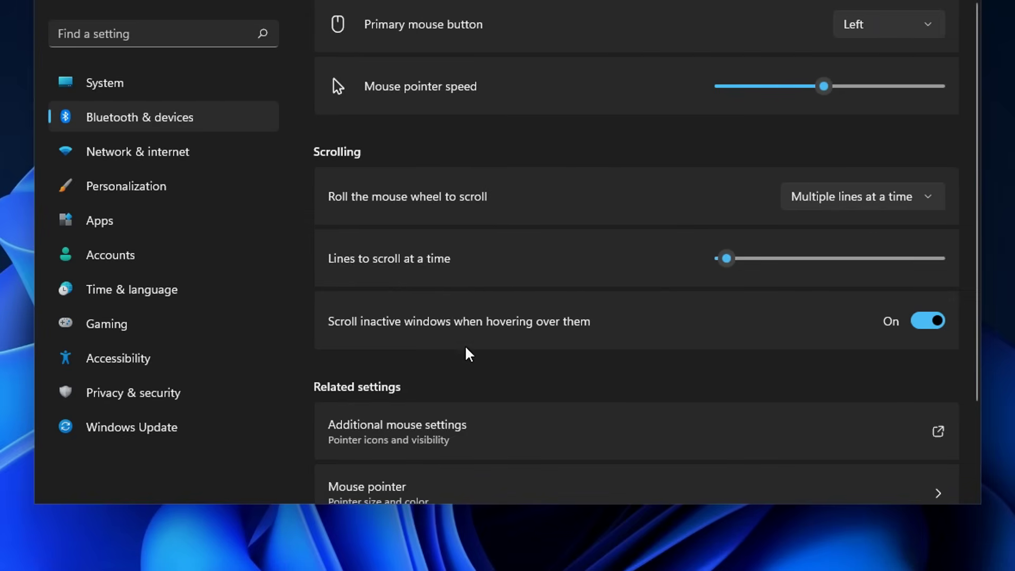
scroll(487, 333, "down", 3)
left_click(510, 312)
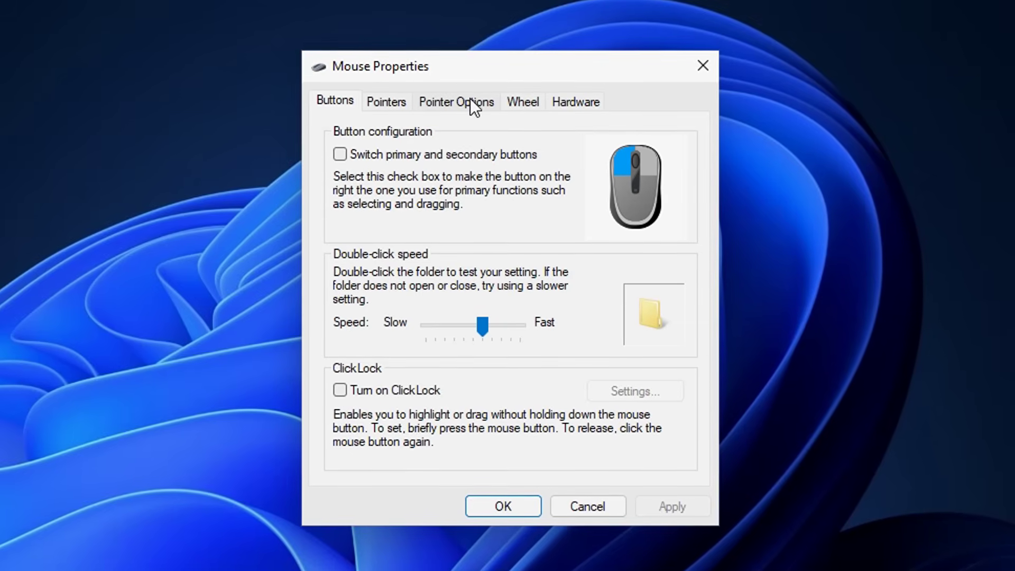
left_click(472, 100)
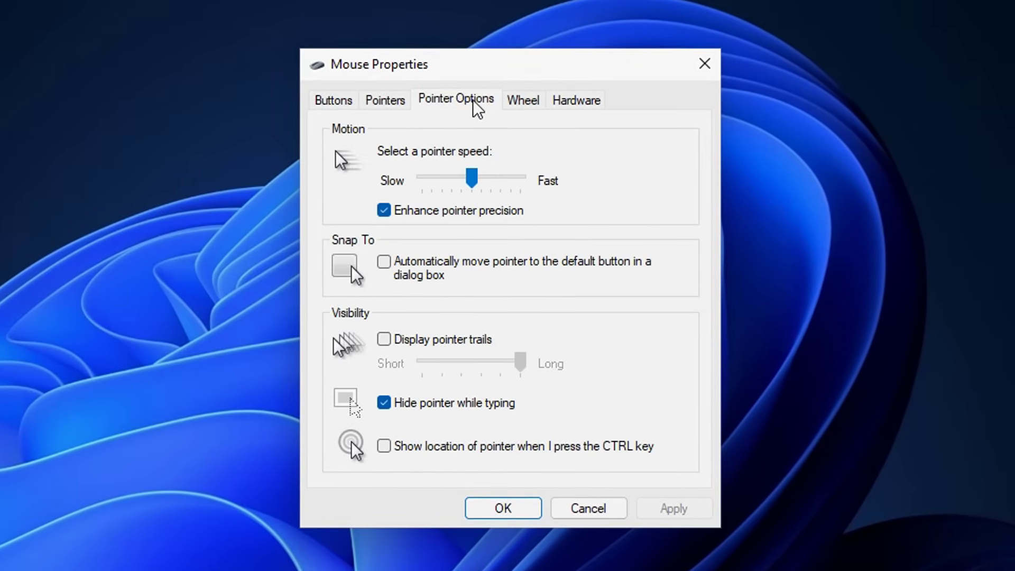
left_click(481, 212)
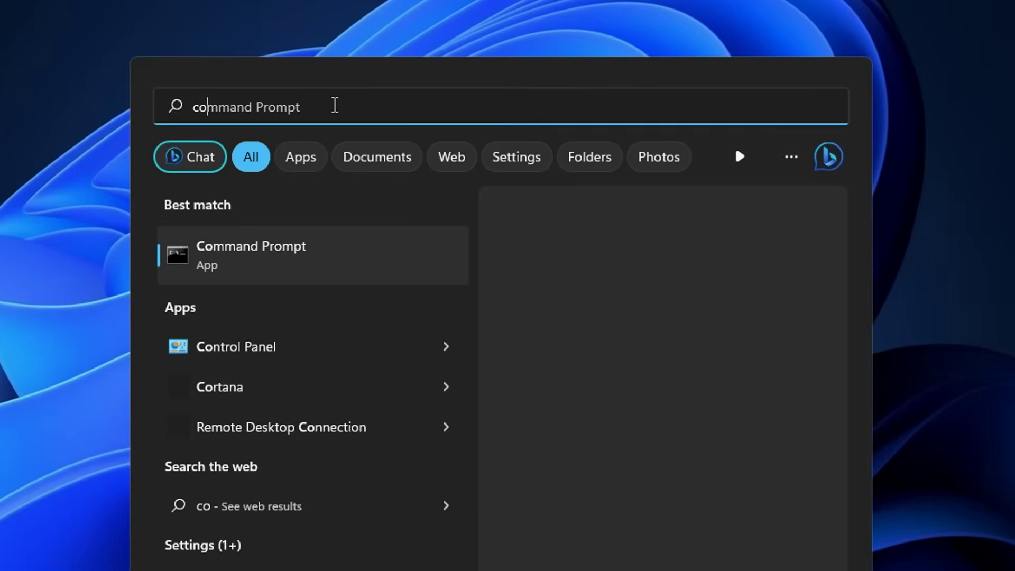
Step: Launch Command Prompt as administrator and begin typing the DISM /Online /Cleanup-Image command
type("rompt")
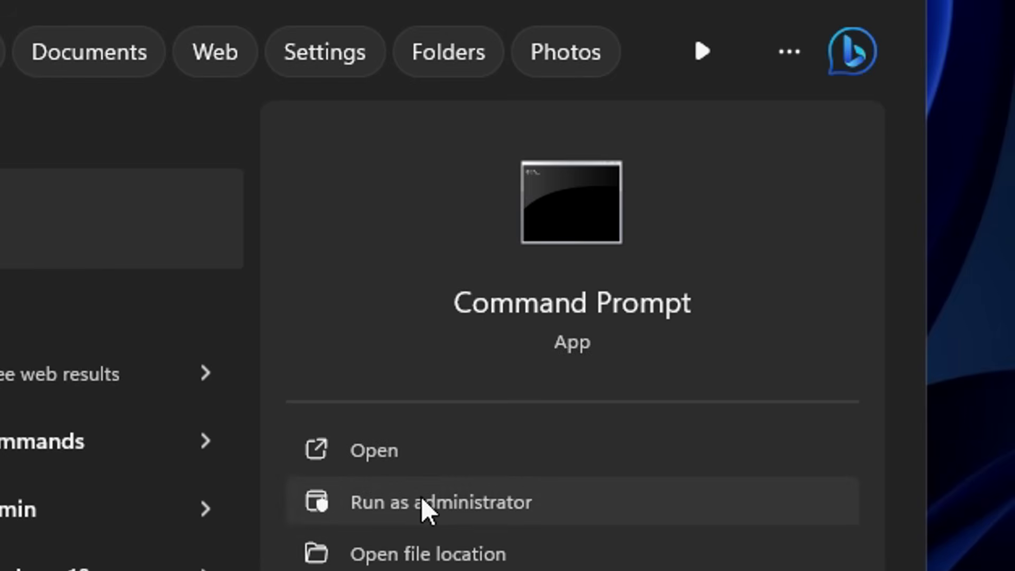
left_click(526, 507)
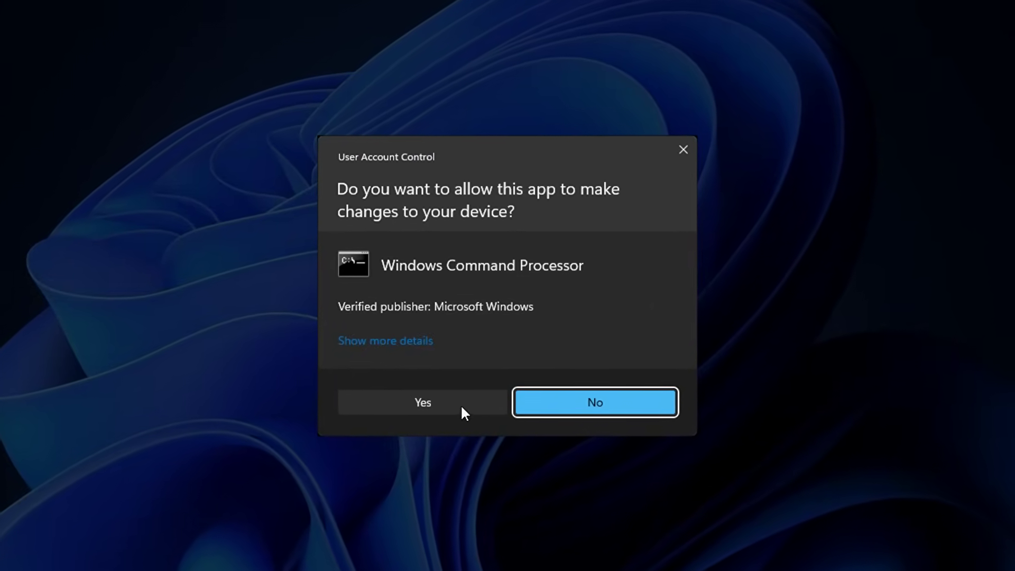
left_click(456, 398)
type("DISM /Online /Cleanup-Ima")
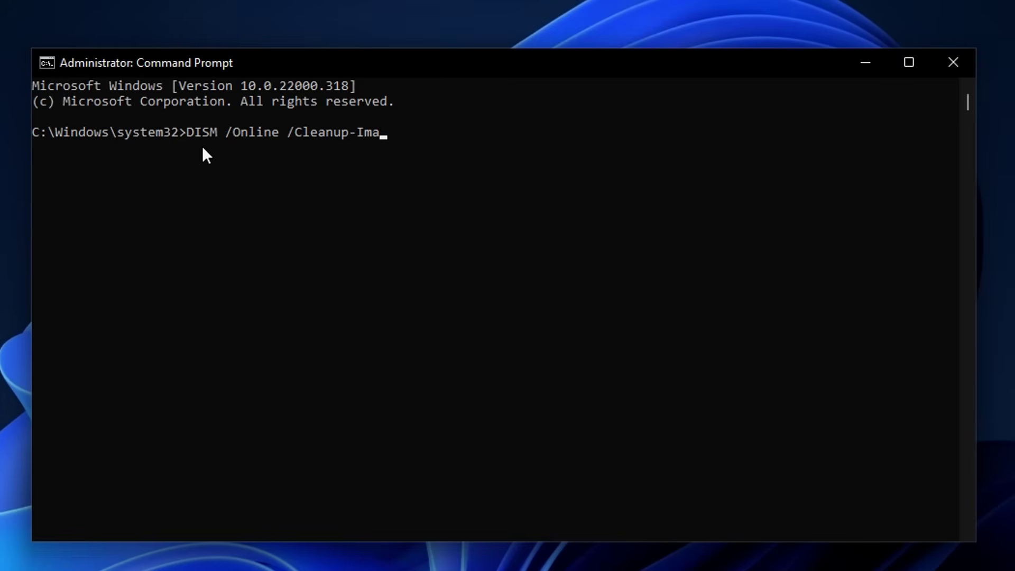
type("ge /CheckHealth")
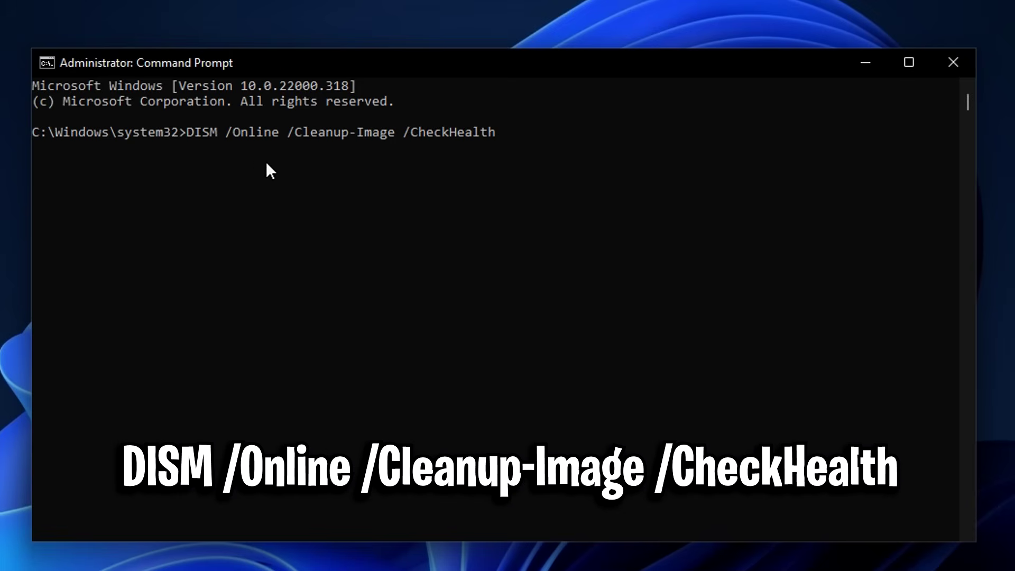
Step: Run DISM /Online /Cleanup-Image /CheckHealth to check the Windows image for corruption
key("Return")
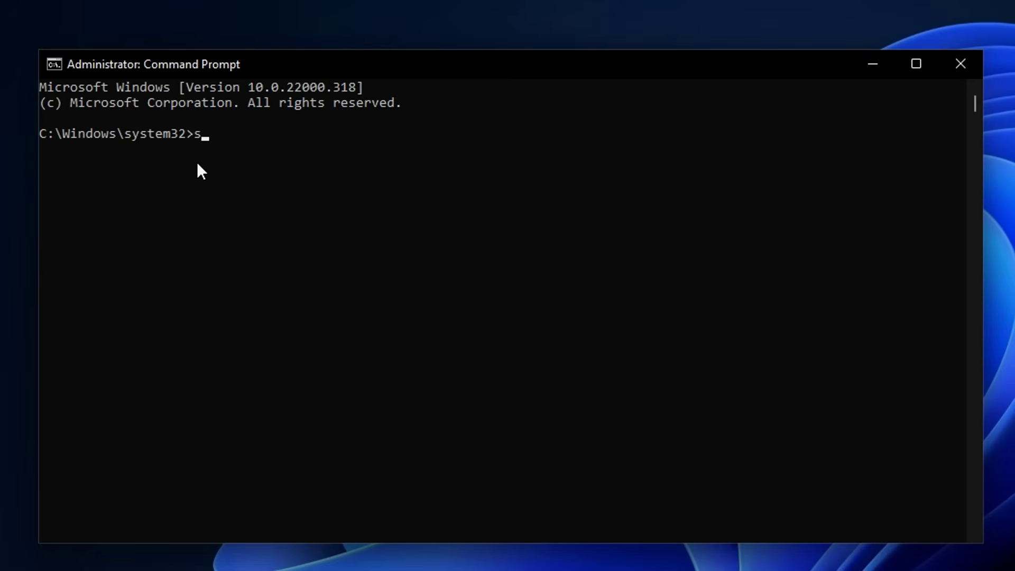
Step: Run sfc /scannow to scan the protected system files
type("/scan")
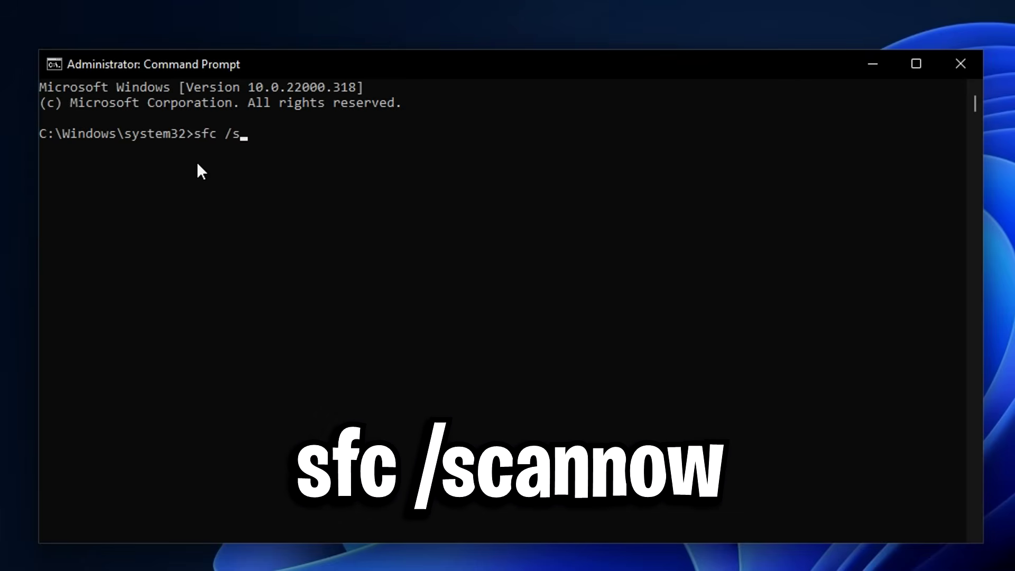
type("now")
key("Return")
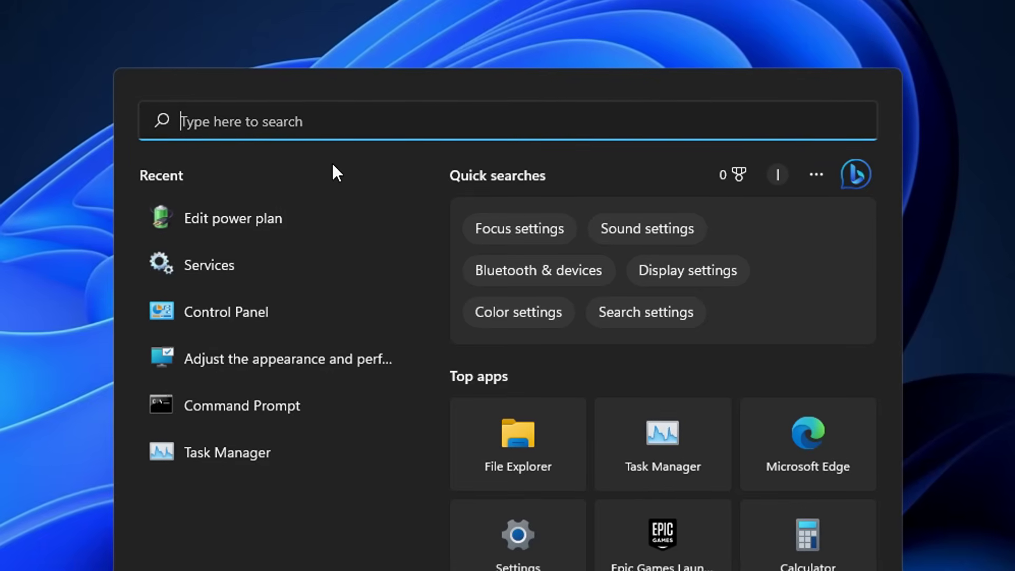
Step: Launch the Services console and scroll down the local services list to Fax
type("serv")
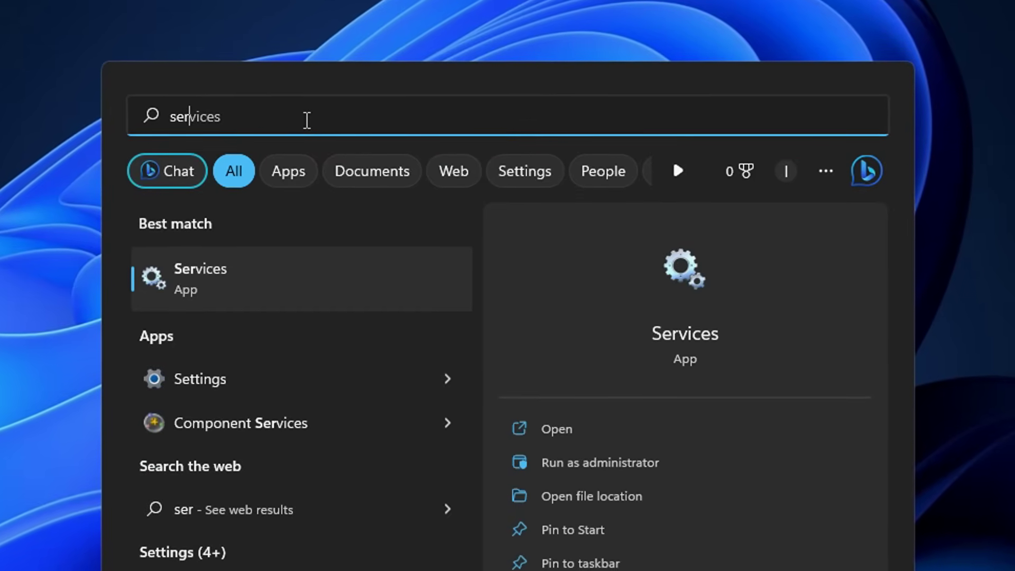
type("ices")
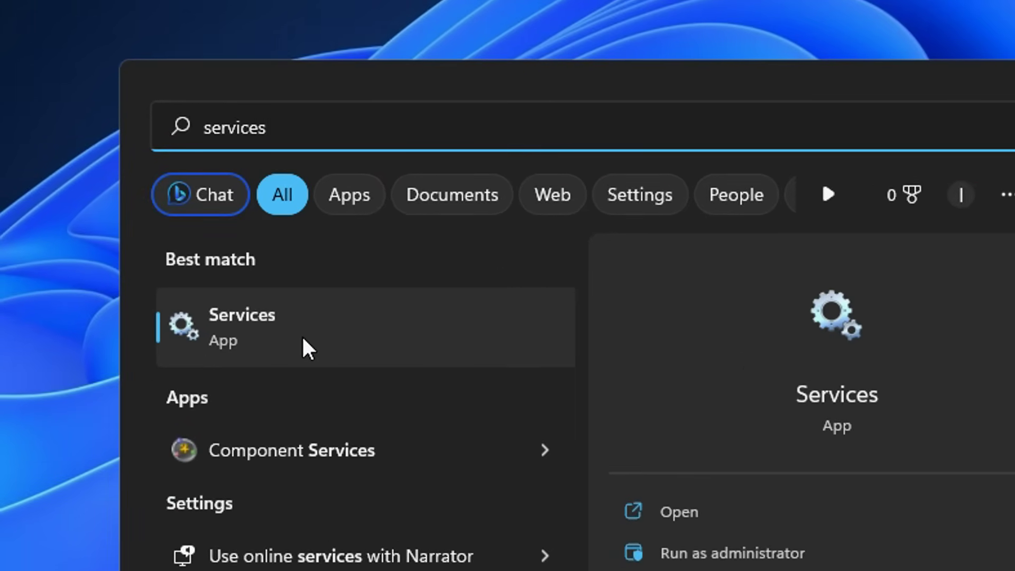
left_click(308, 348)
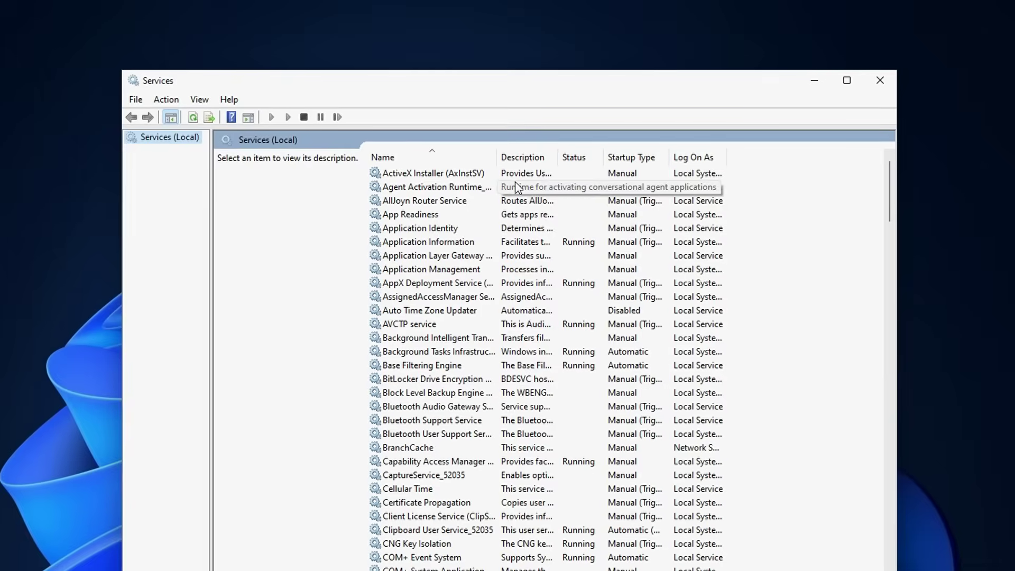
scroll(510, 200, "down", 4)
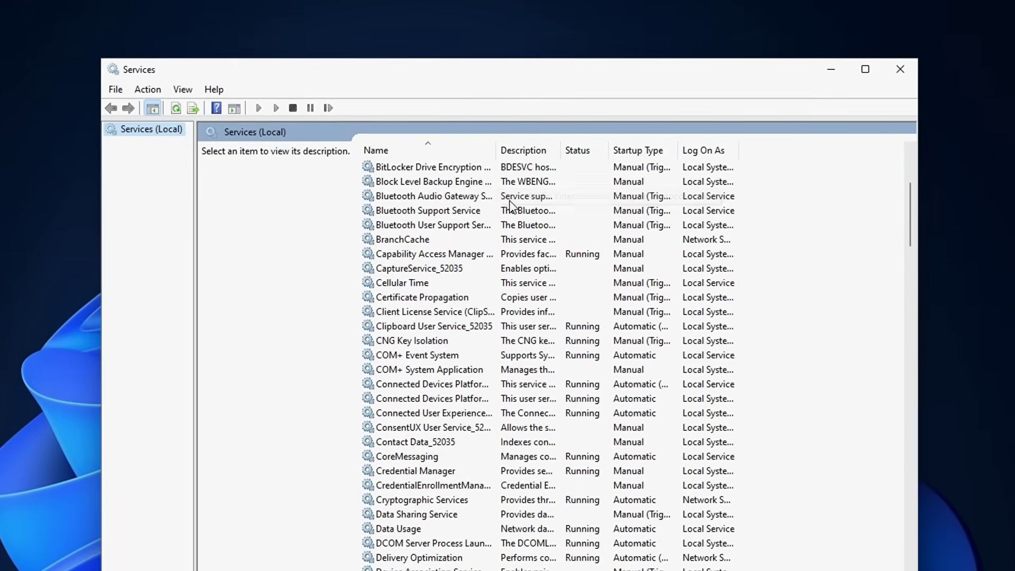
scroll(510, 205, "down", 8)
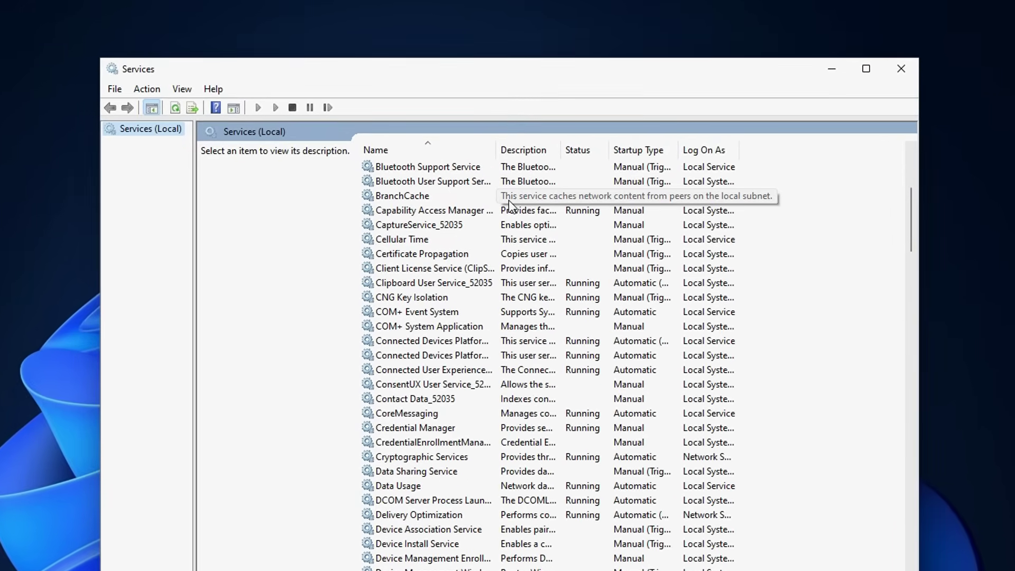
scroll(509, 258, "down", 3)
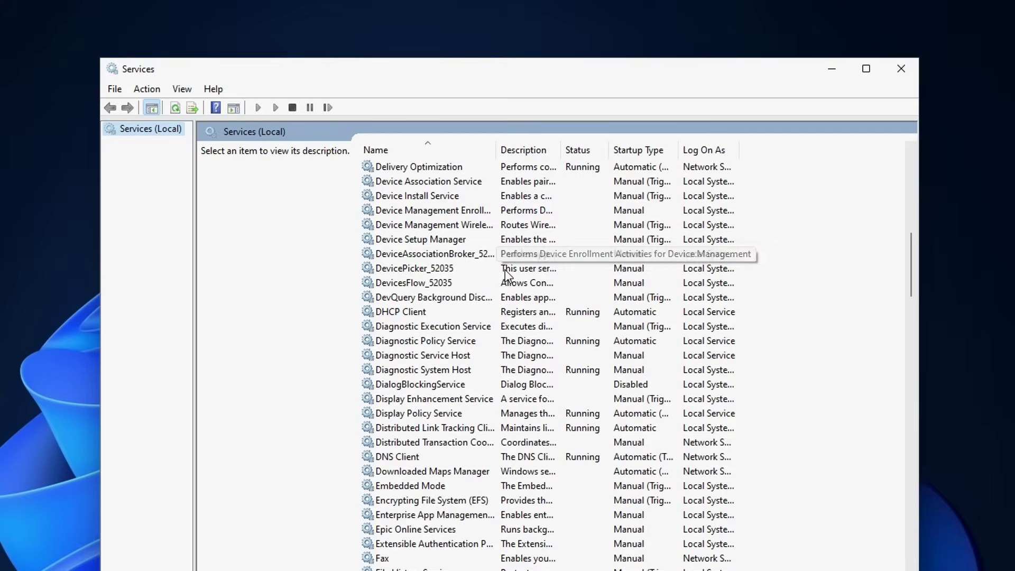
scroll(507, 281, "down", 3)
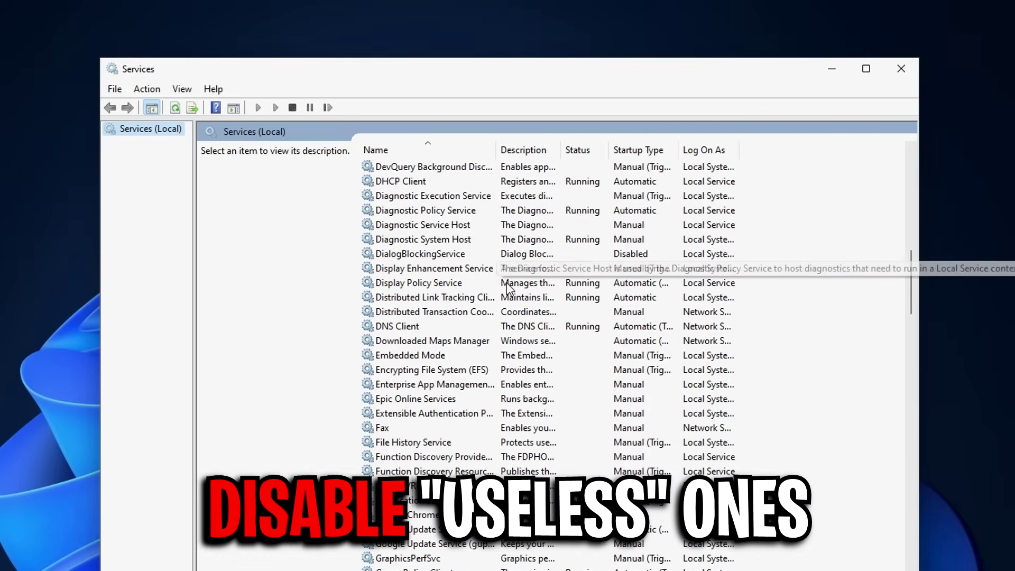
scroll(509, 290, "down", 2)
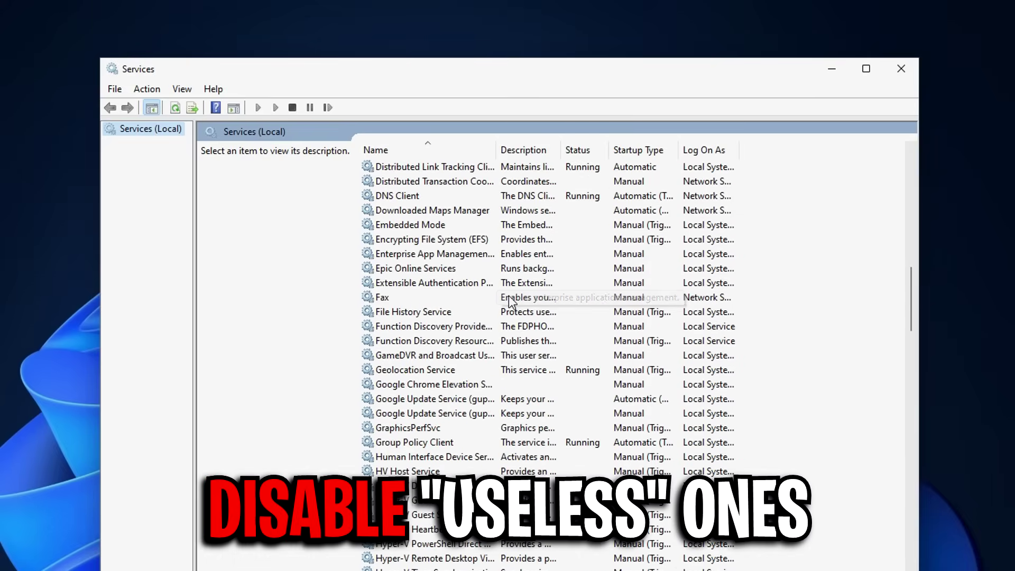
Step: Open the Fax service's properties and pick Disabled as its startup type
left_click(400, 253)
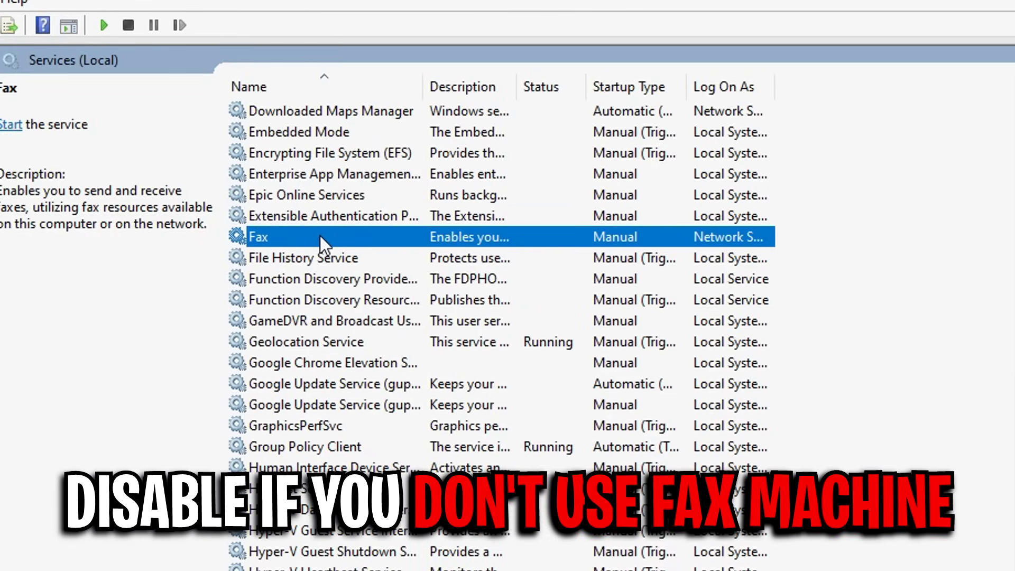
right_click(321, 235)
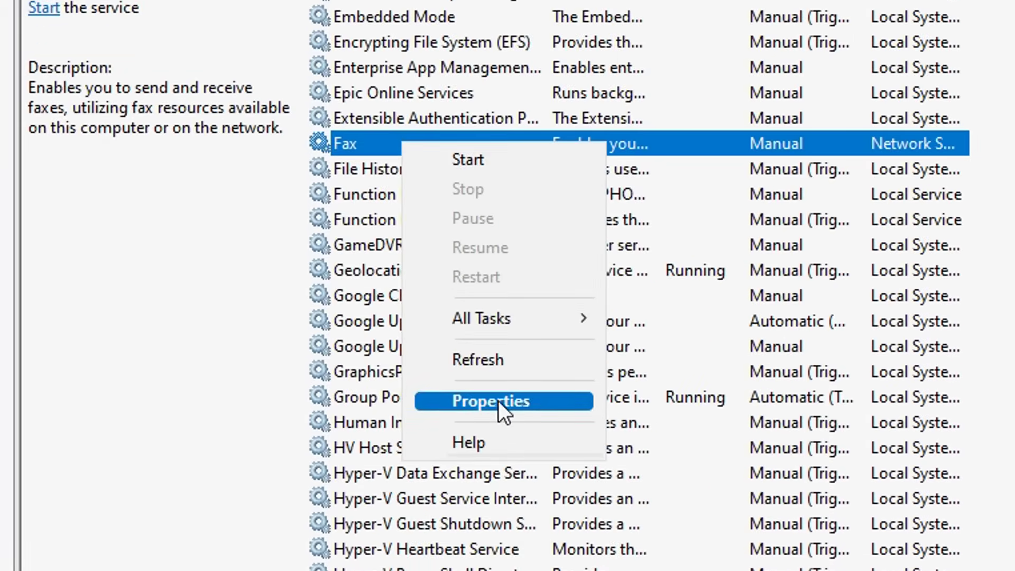
left_click(397, 477)
left_click(487, 405)
left_click(446, 340)
Step: Set WalletService's startup type to Disabled and apply the change
left_click(315, 322)
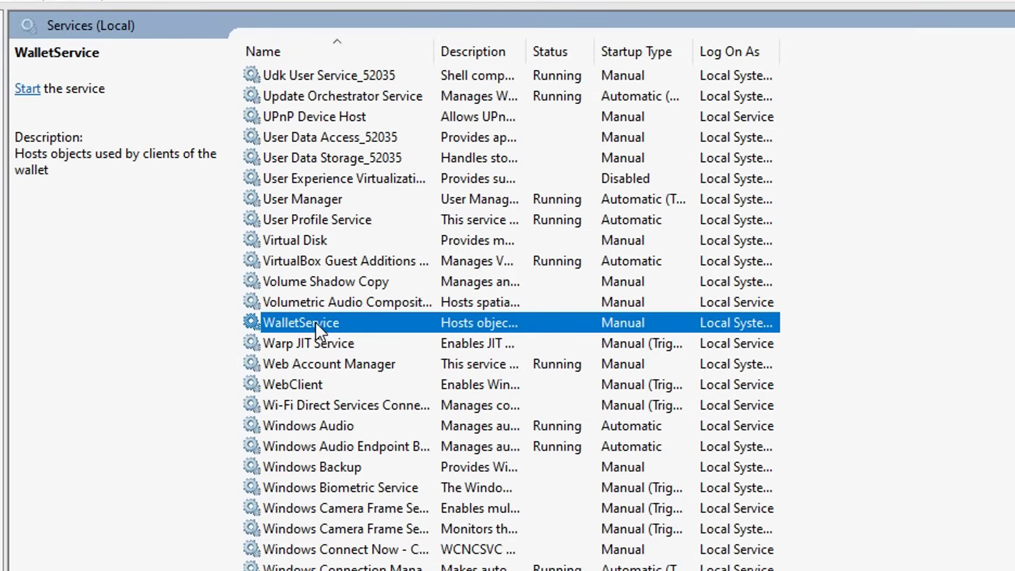
right_click(369, 322)
left_click(492, 531)
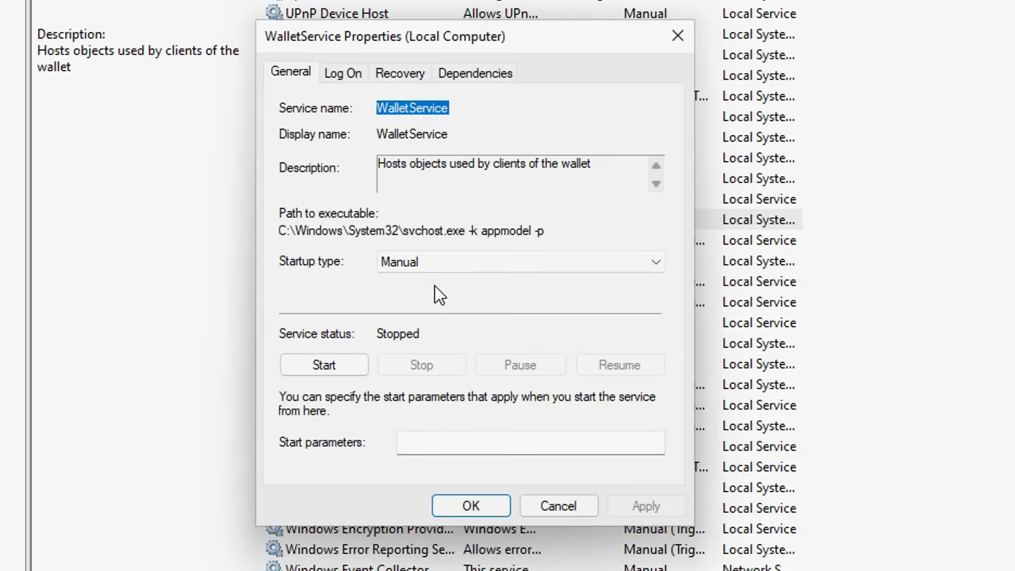
left_click(402, 265)
left_click(417, 323)
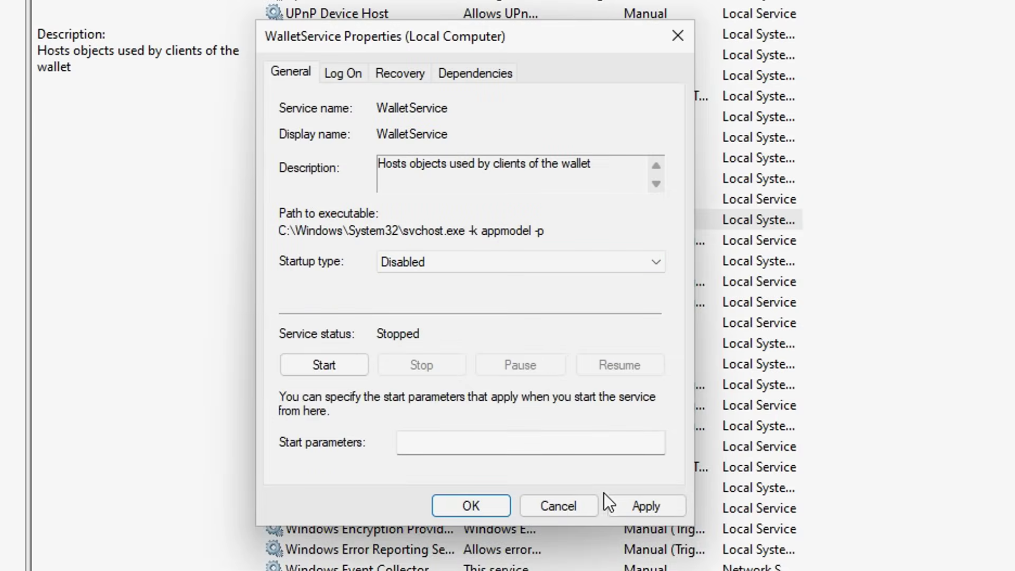
left_click(648, 506)
left_click(526, 504)
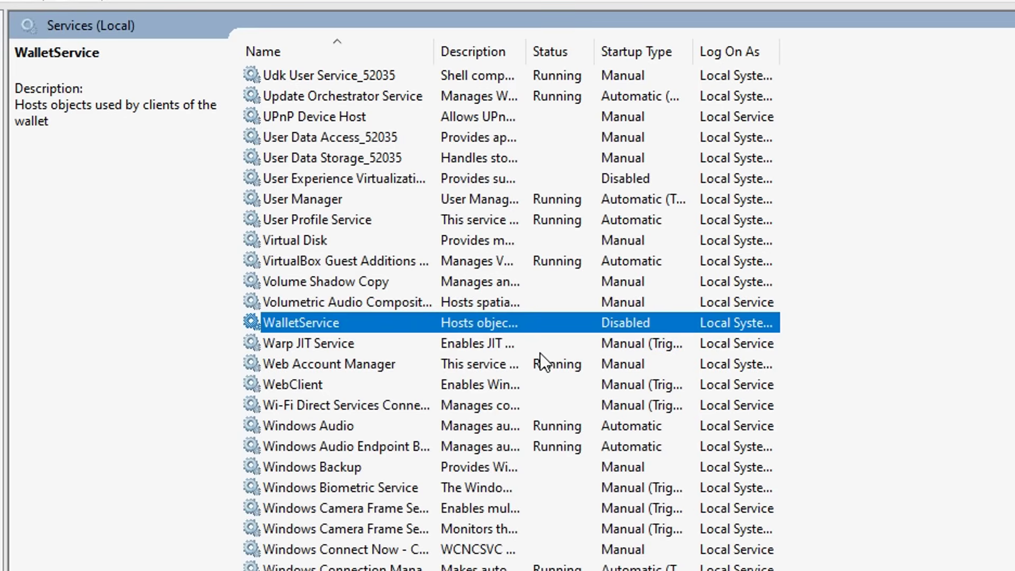
Step: Set Windows Insider Service's startup type to Disabled and apply the change
scroll(502, 328, "down", 2)
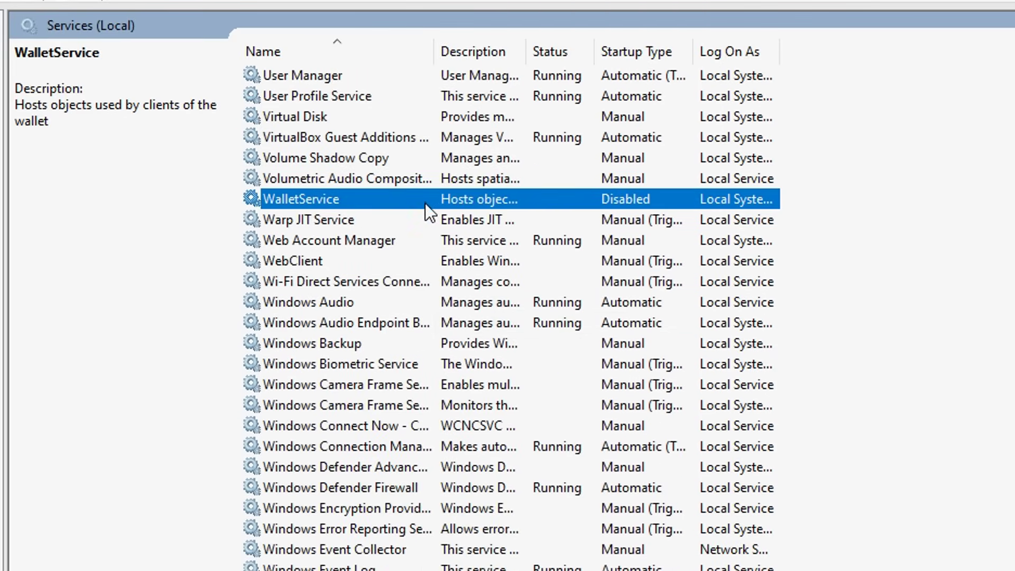
scroll(425, 203, "down", 3)
left_click(323, 424)
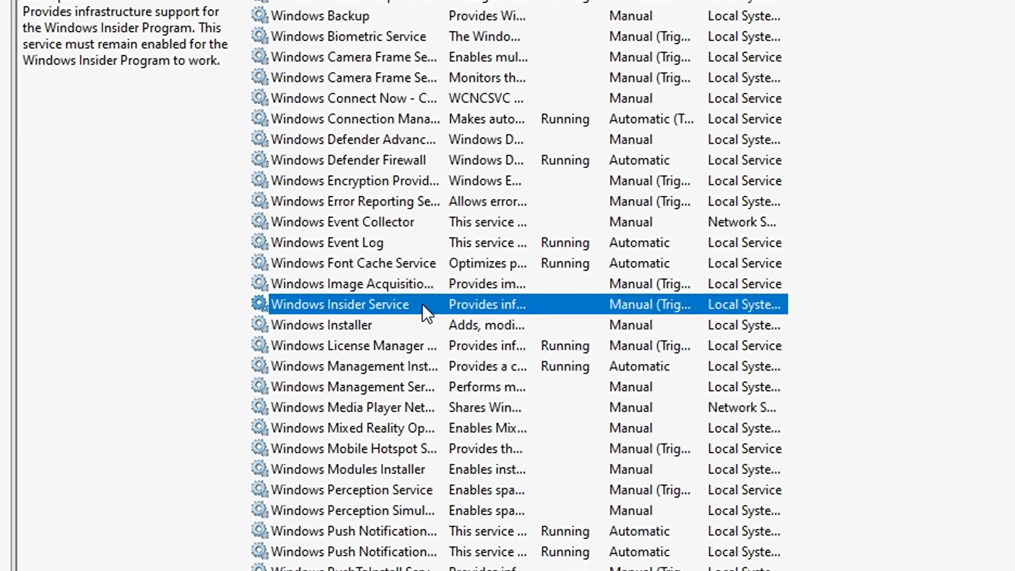
right_click(417, 388)
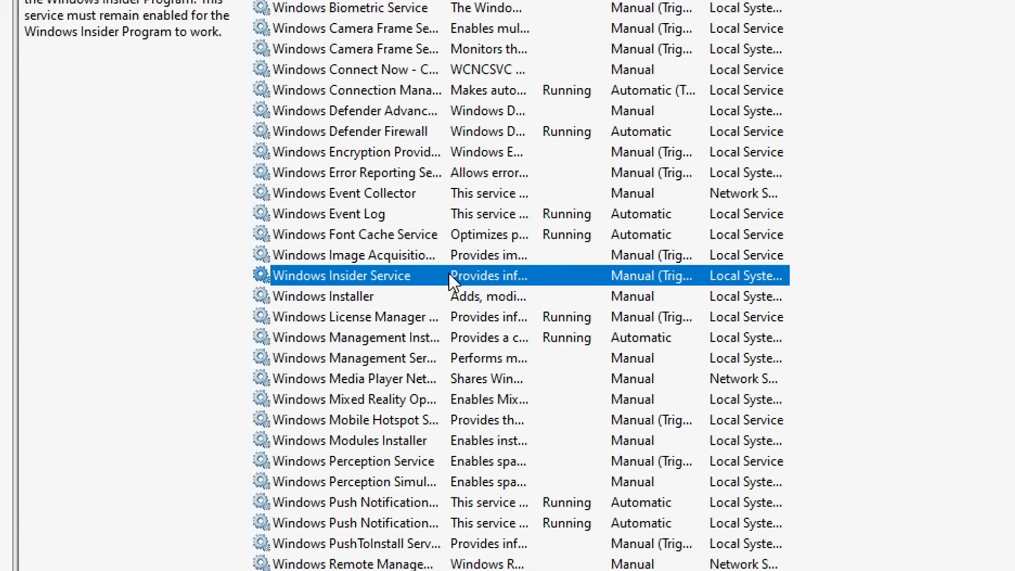
right_click(446, 274)
left_click(529, 483)
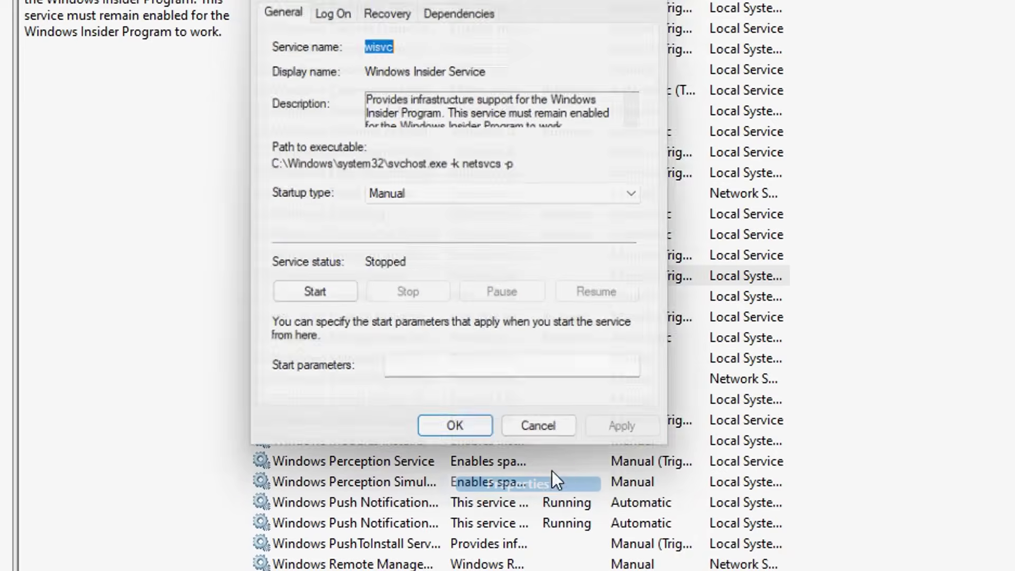
left_click(432, 191)
left_click(411, 257)
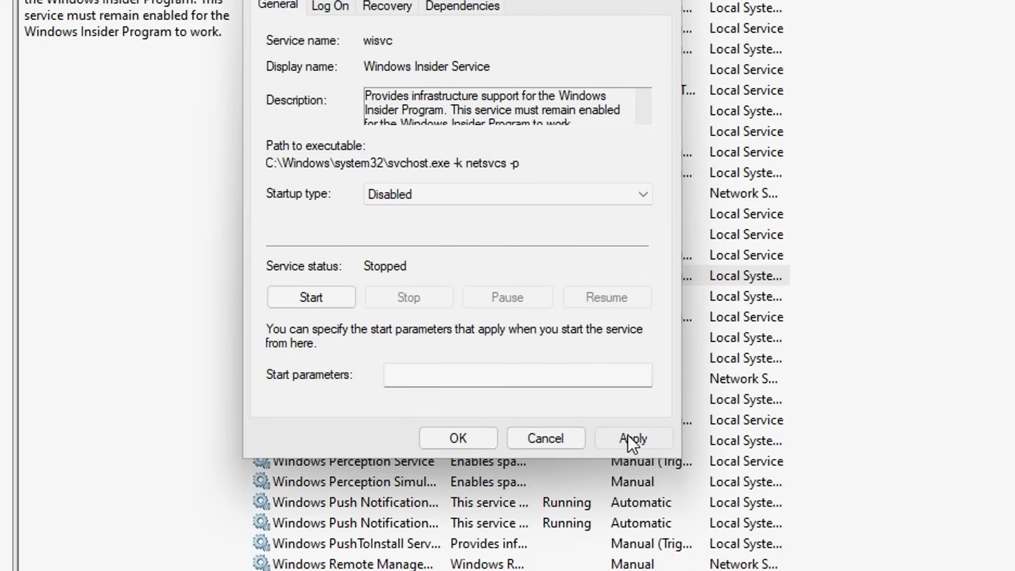
left_click(627, 434)
left_click(464, 434)
scroll(596, 403, "up", 2)
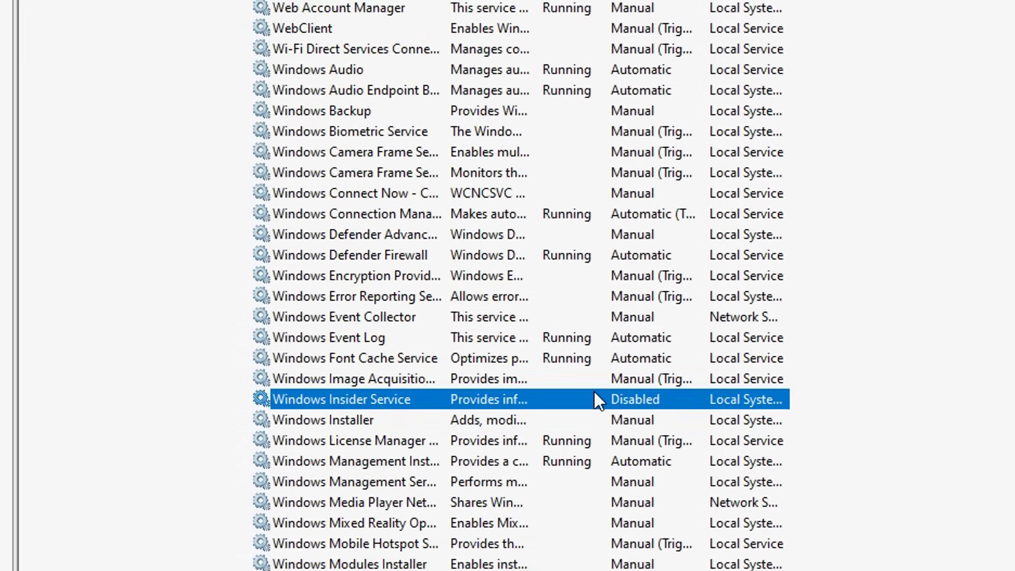
scroll(594, 391, "up", 20)
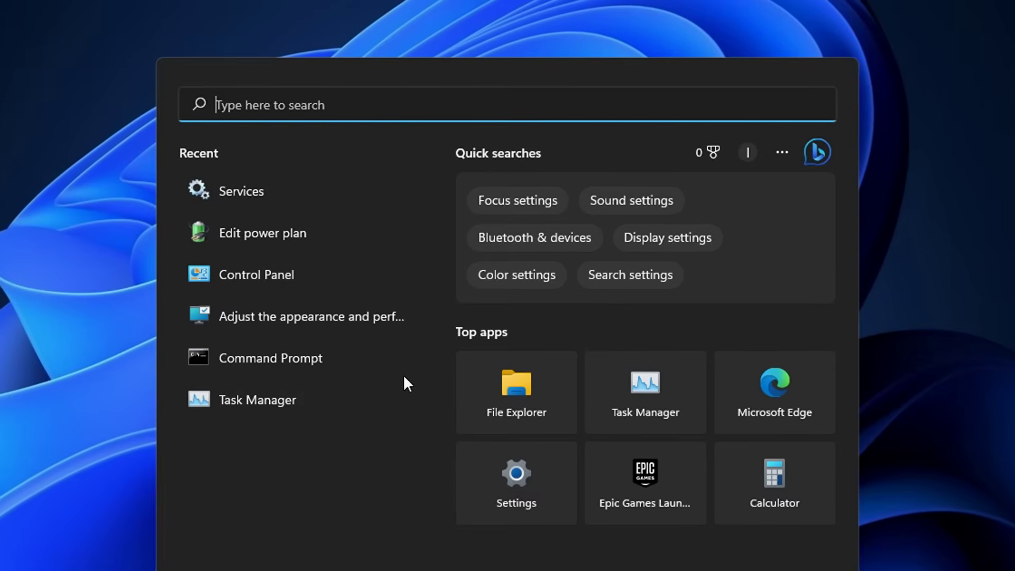
Step: From Edit power plan, open the advanced power settings and select the High performance plan
type("edit")
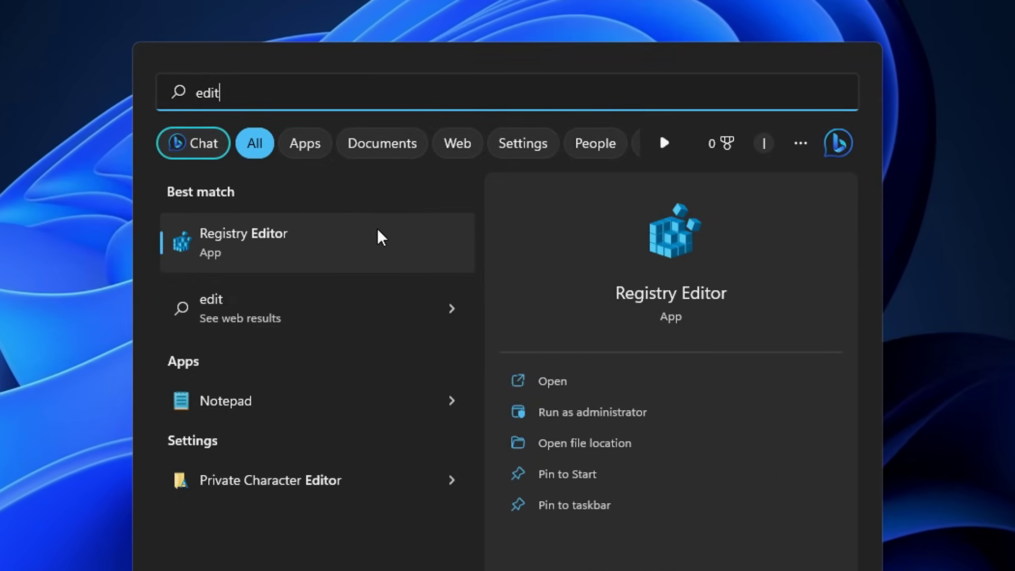
type(" power")
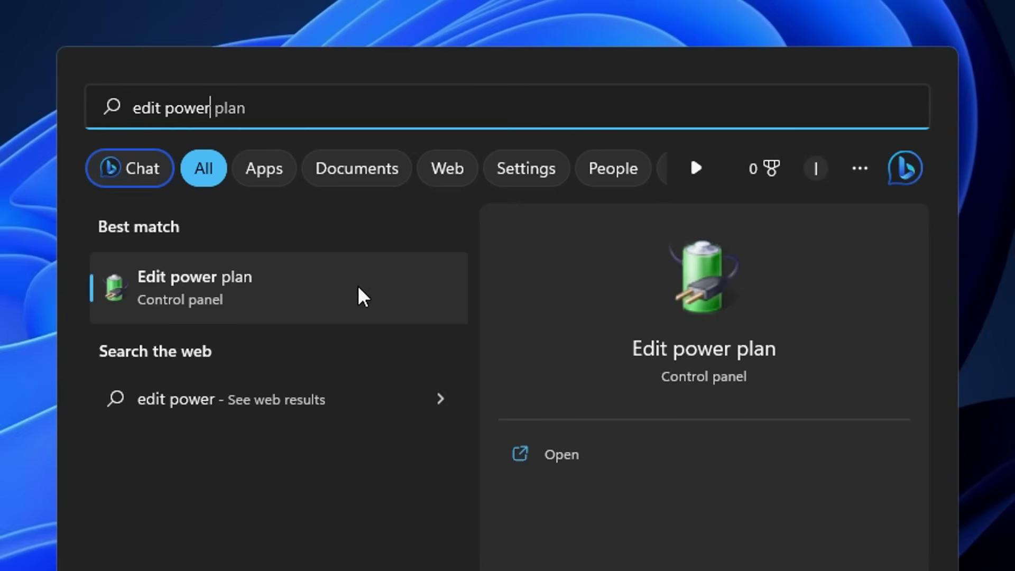
left_click(268, 294)
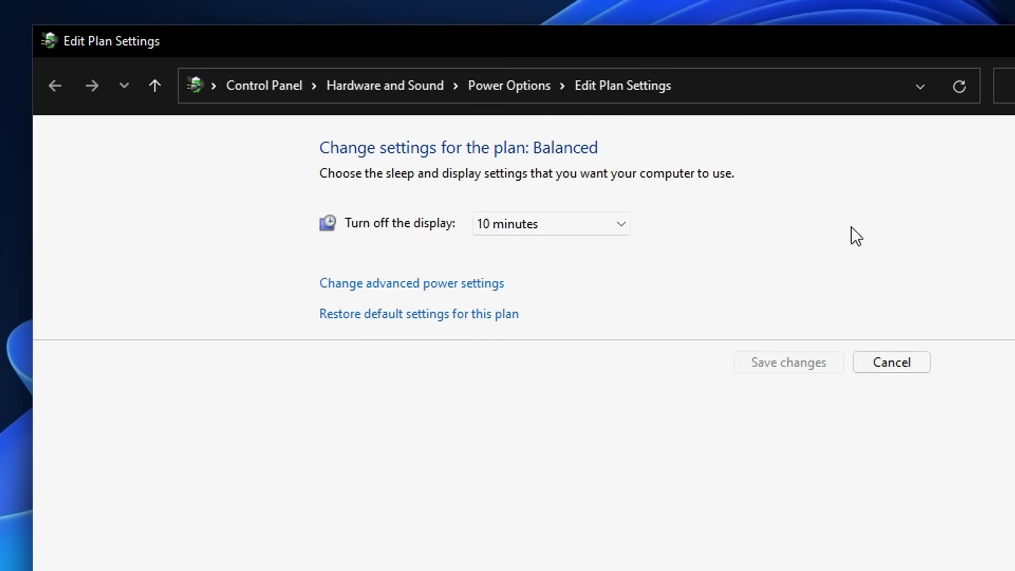
left_click(363, 284)
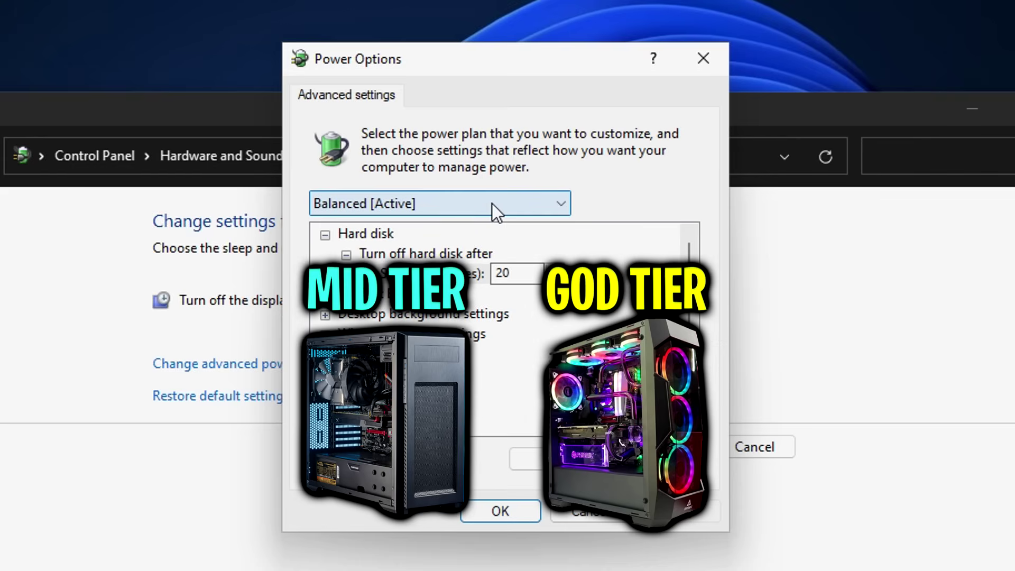
left_click(492, 202)
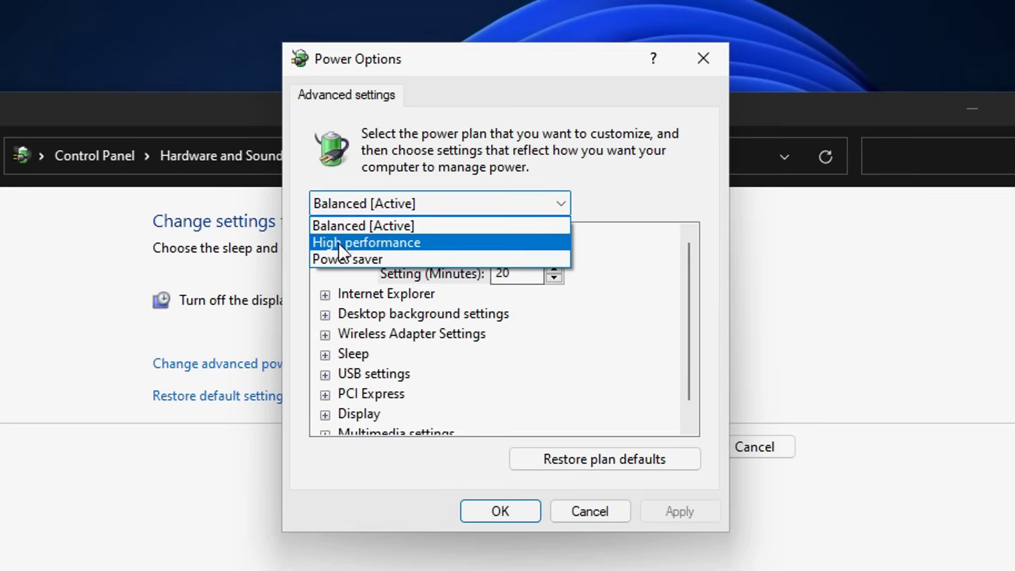
left_click(485, 242)
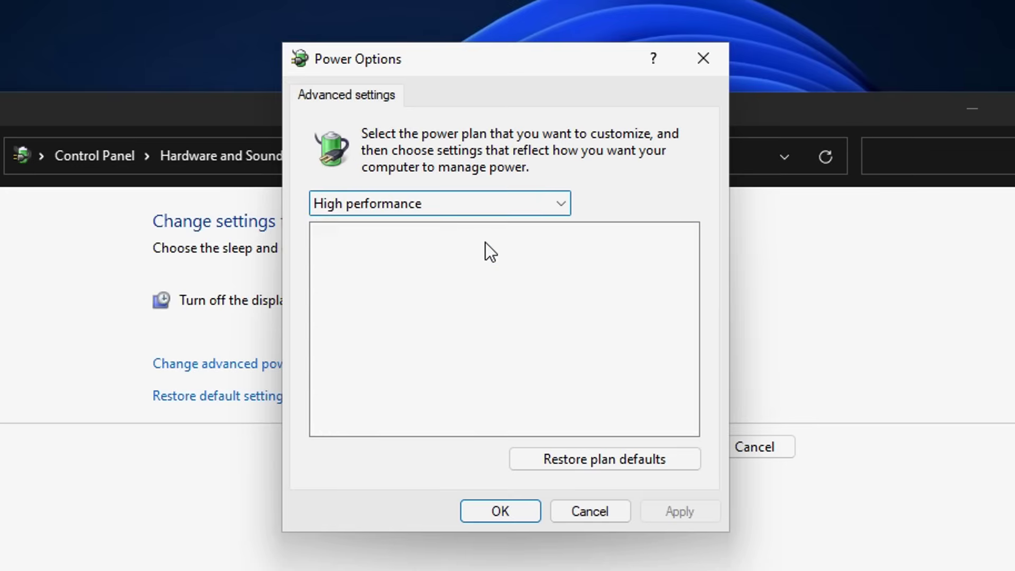
scroll(483, 335, "down", 1)
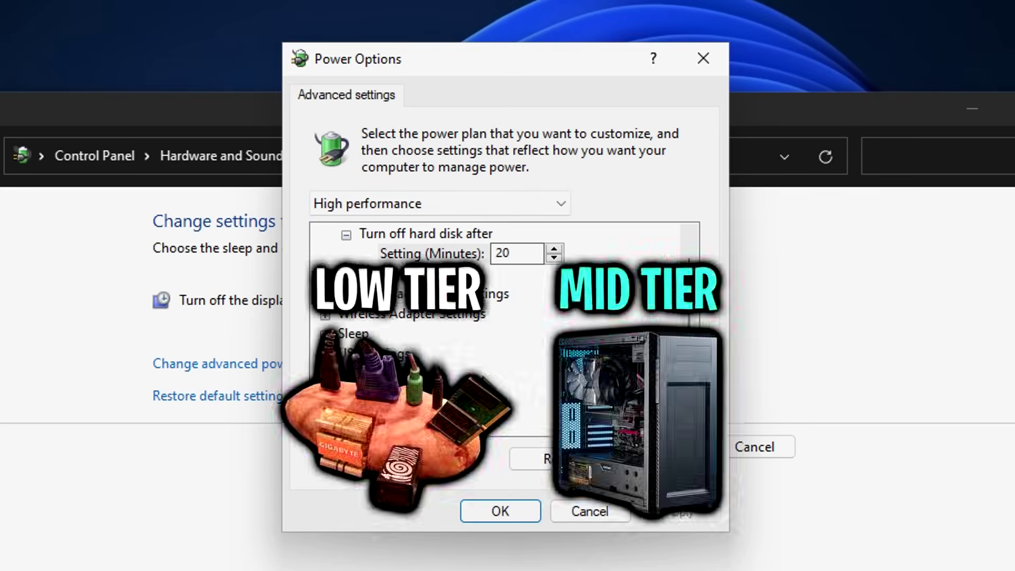
scroll(483, 335, "up", 1)
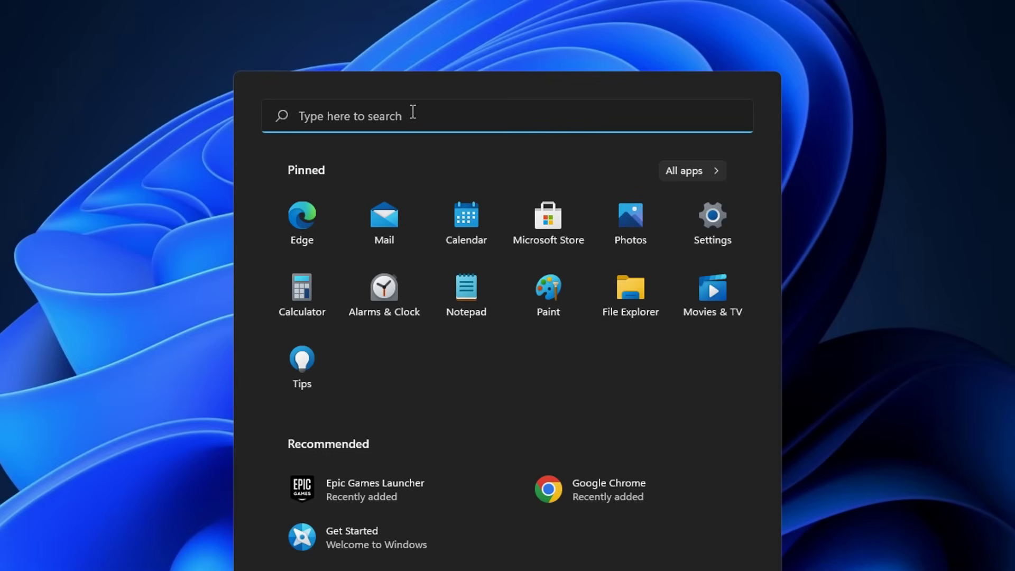
Step: Apply Adjust for best performance, re-enabling taskbar animations, thumbnail previews, thumbnails, window dragging contents and smooth fonts
type("adjust the appearance")
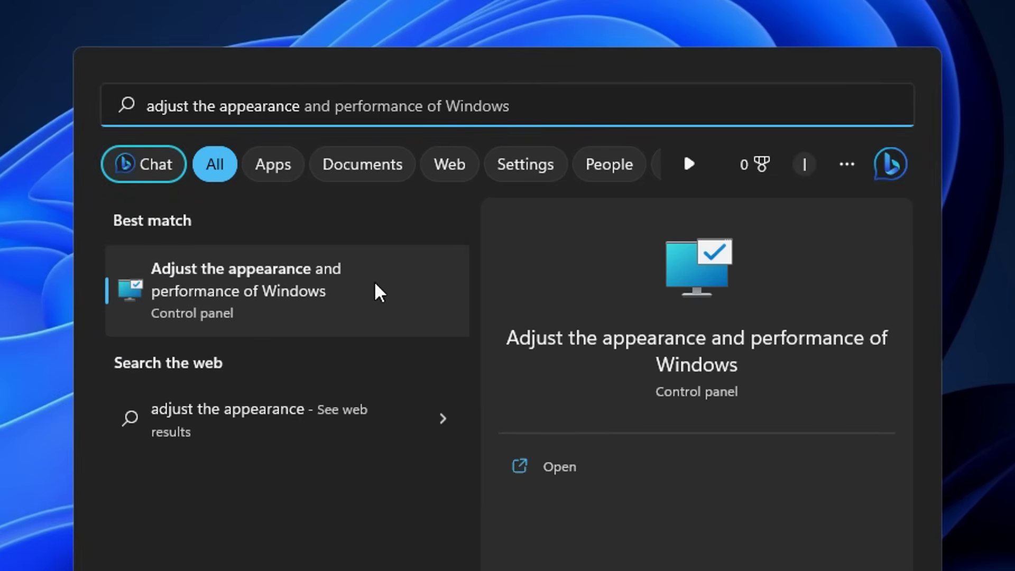
left_click(292, 296)
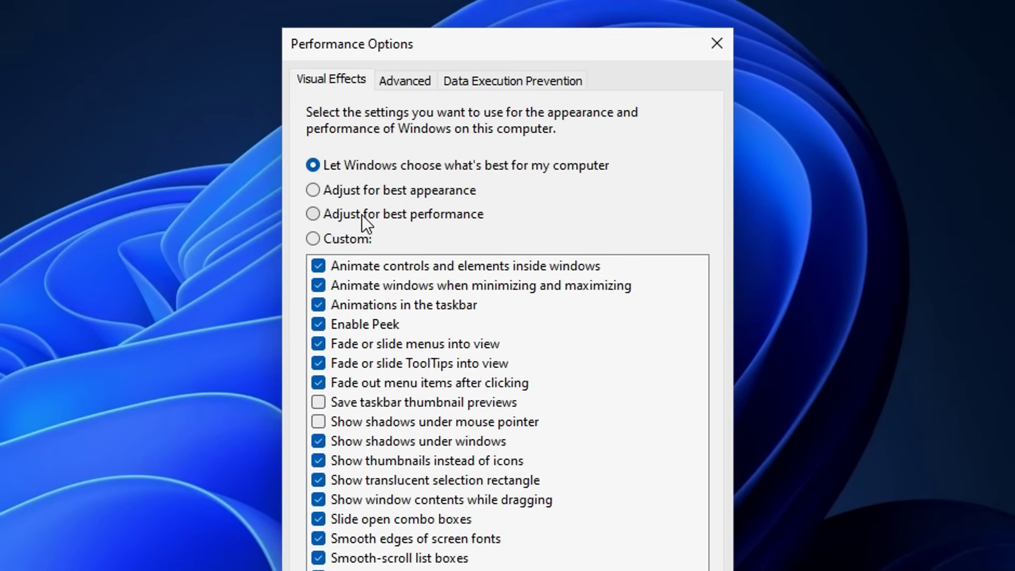
left_click(453, 216)
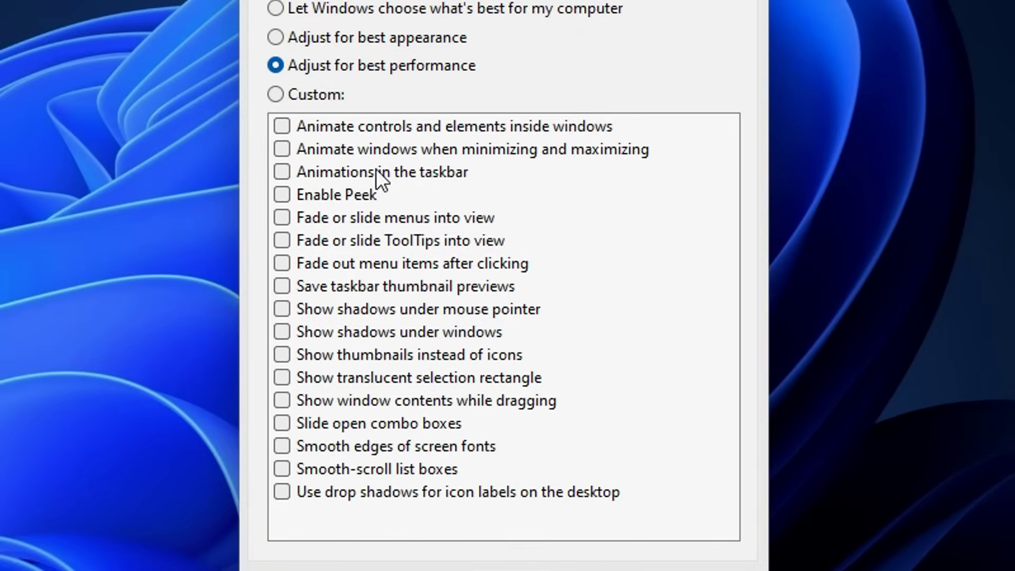
left_click(282, 172)
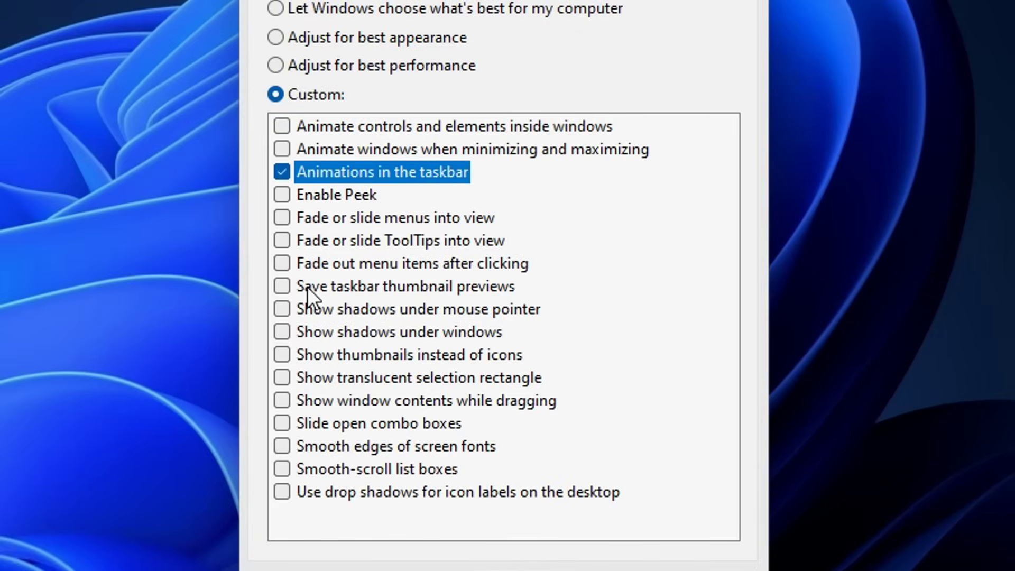
left_click(476, 291)
left_click(296, 354)
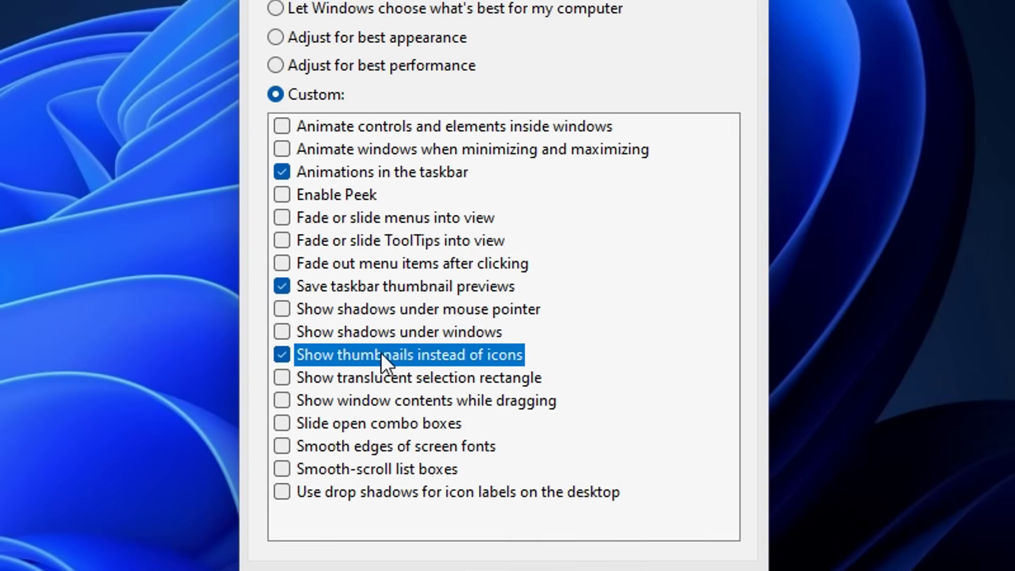
left_click(389, 400)
left_click(363, 446)
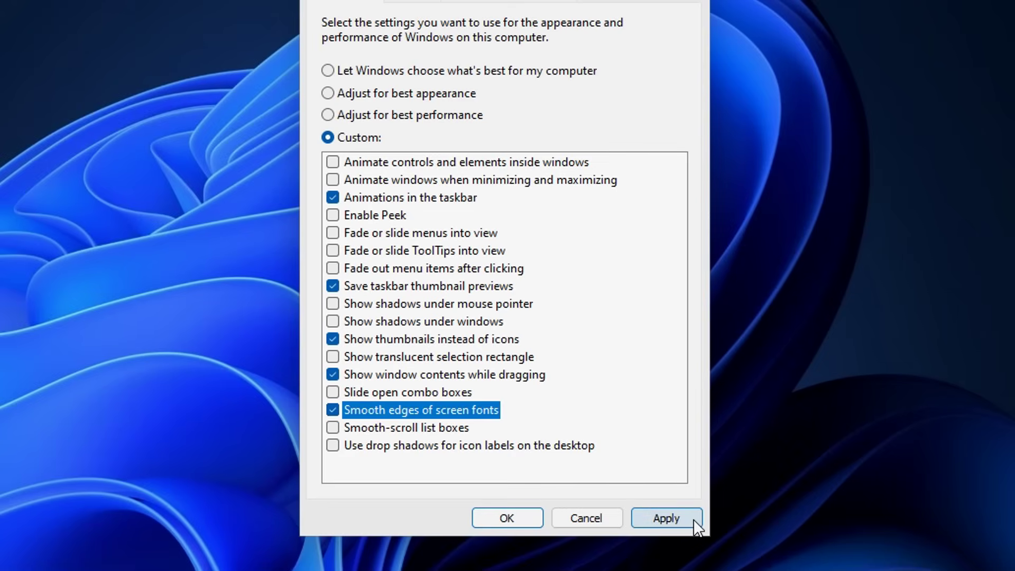
left_click(696, 523)
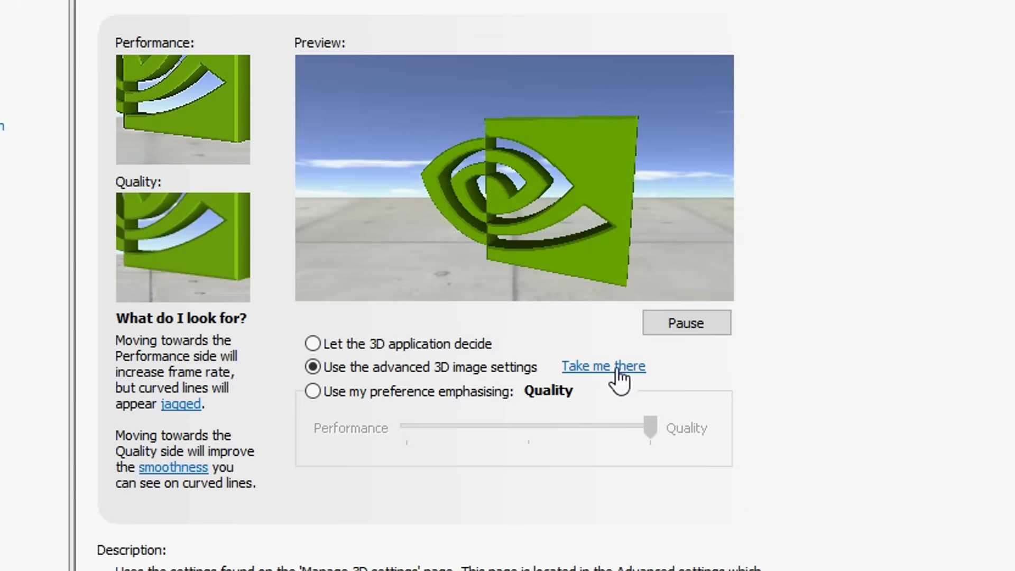
Step: Go to Manage 3D Settings and scroll through the Global Settings list
left_click(617, 369)
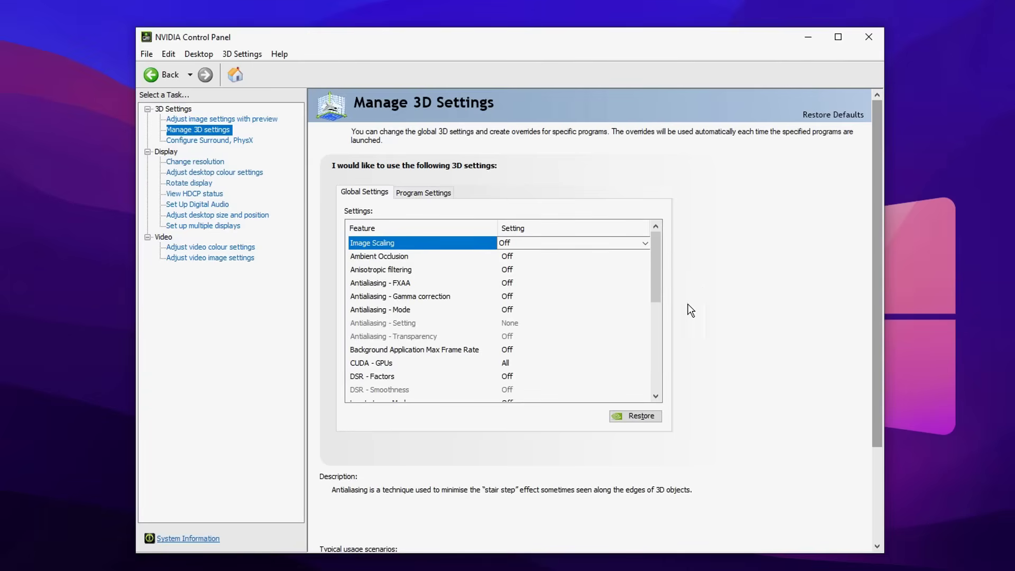
scroll(456, 254, "down", 3)
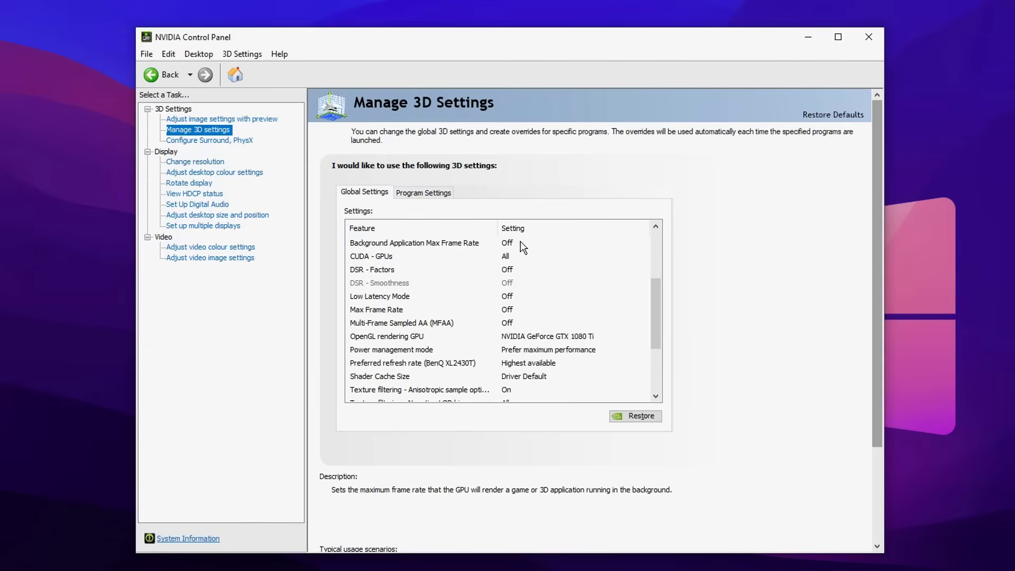
scroll(525, 254, "down", 1)
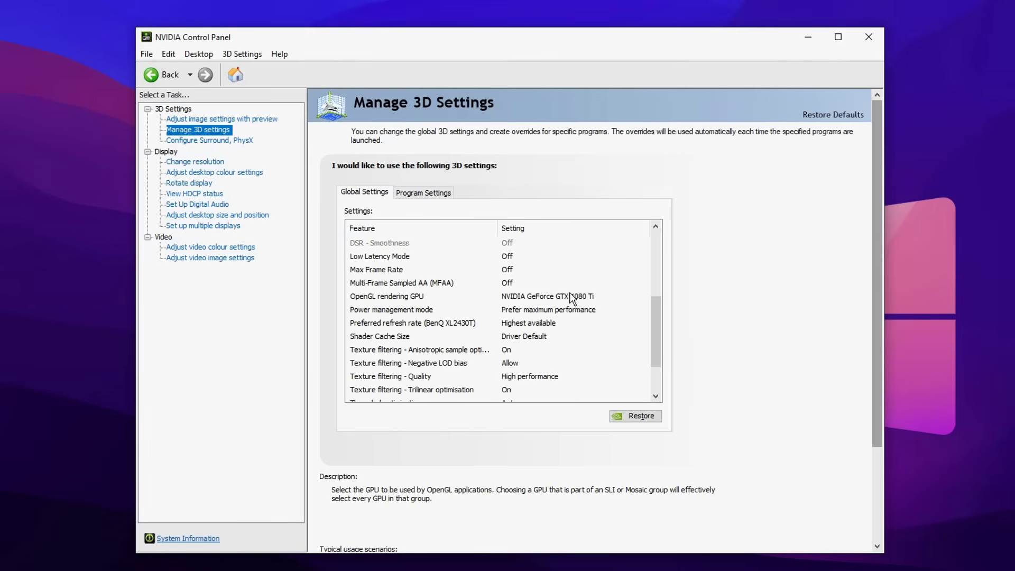